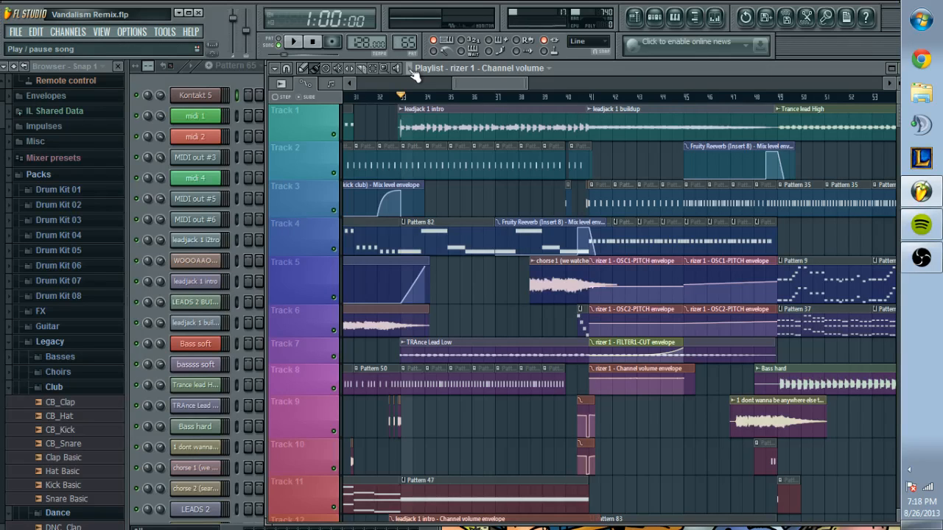
- Play the song from about bar 42 and open the avicci chord channel's synth during playback
key("space")
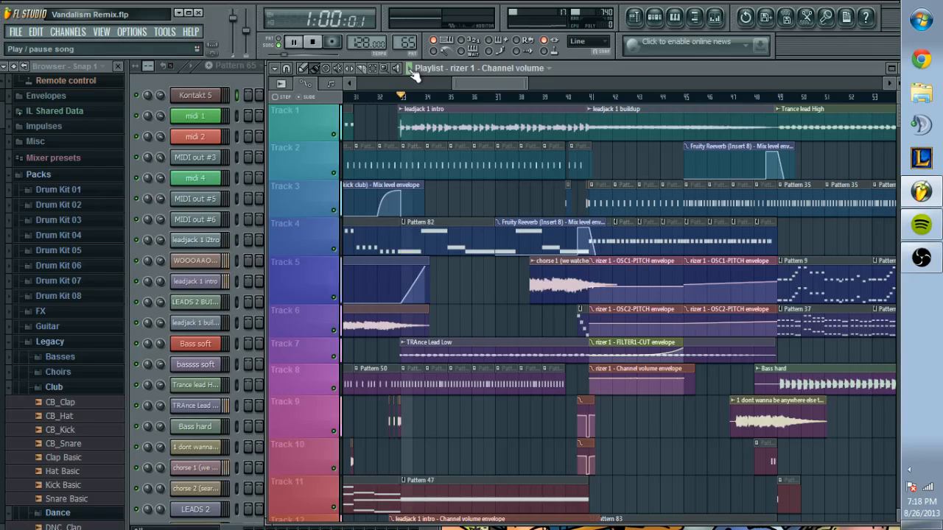
left_click(609, 99)
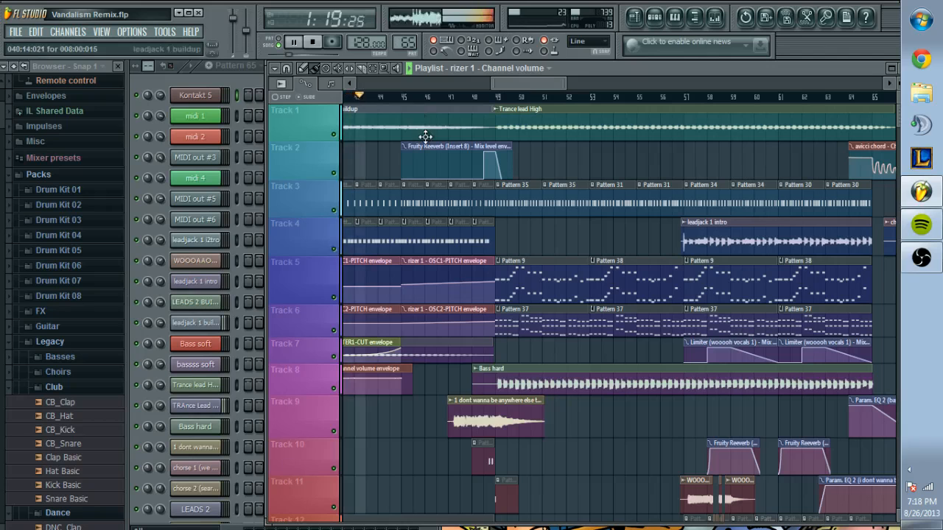
left_click(137, 105)
scroll(226, 260, "down", 10)
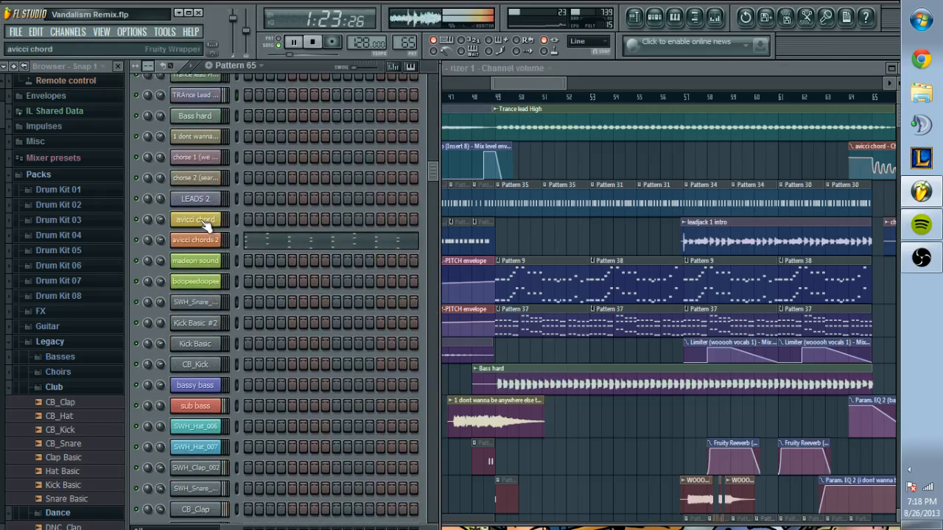
left_click(204, 223)
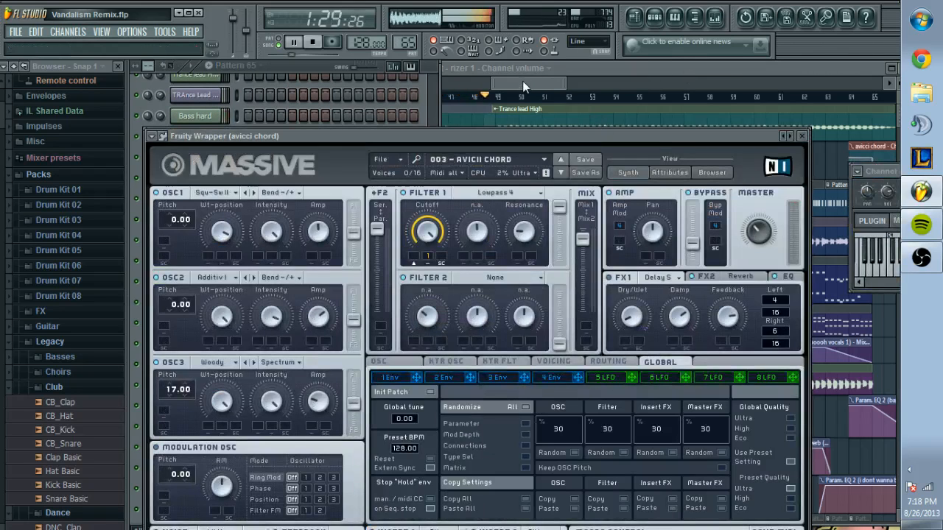
- Pause the song in the playlist and play the section starting at bar 91
left_click(523, 83)
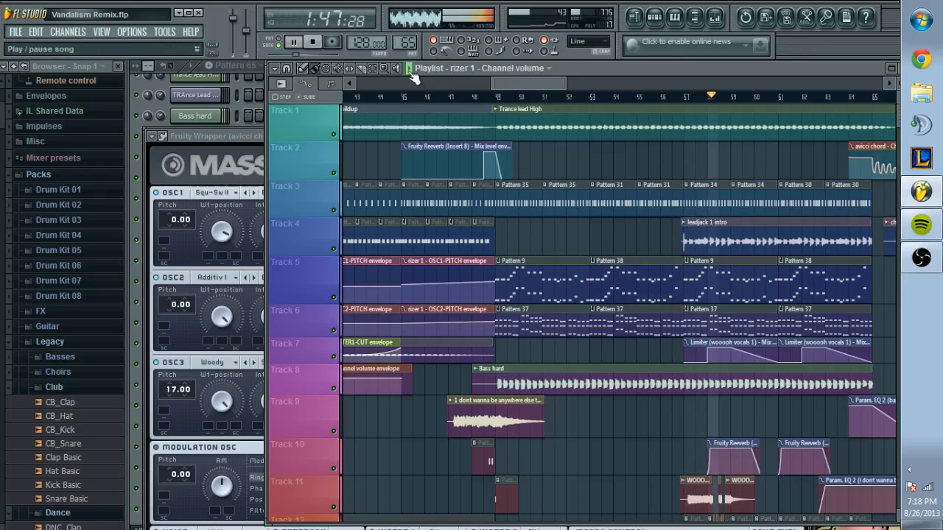
left_click(391, 96)
key("space")
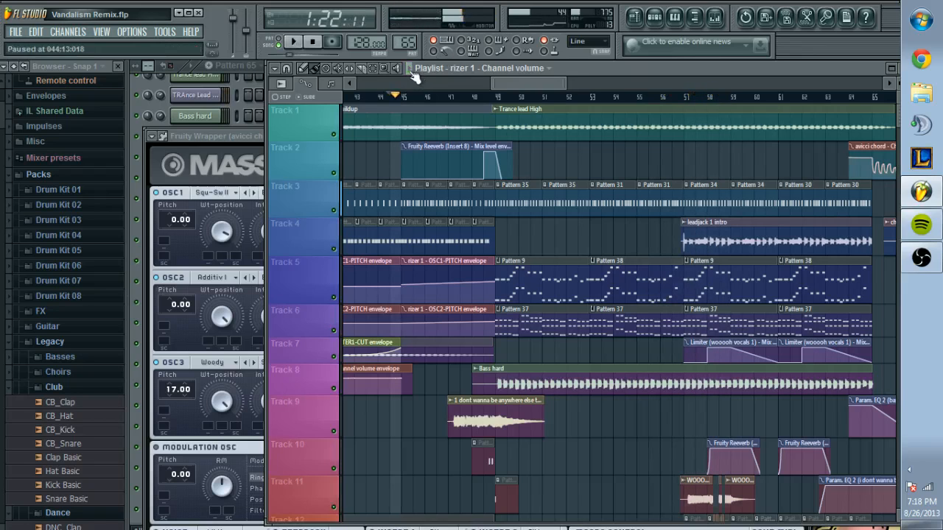
left_click_drag(514, 81, 648, 123)
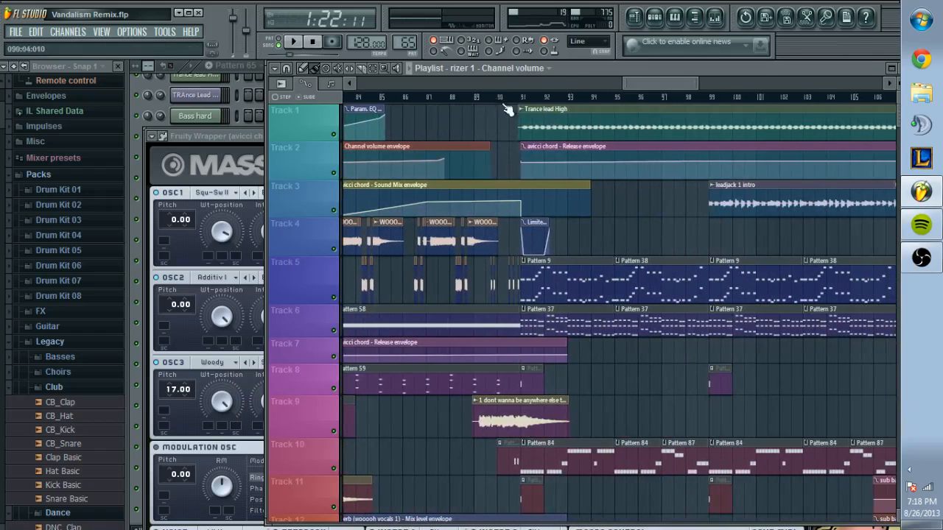
left_click(522, 98)
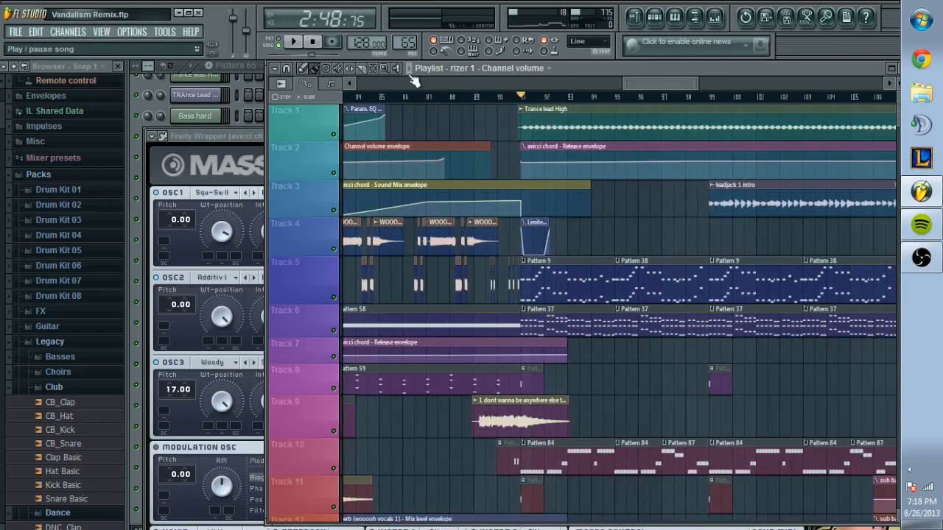
key("space")
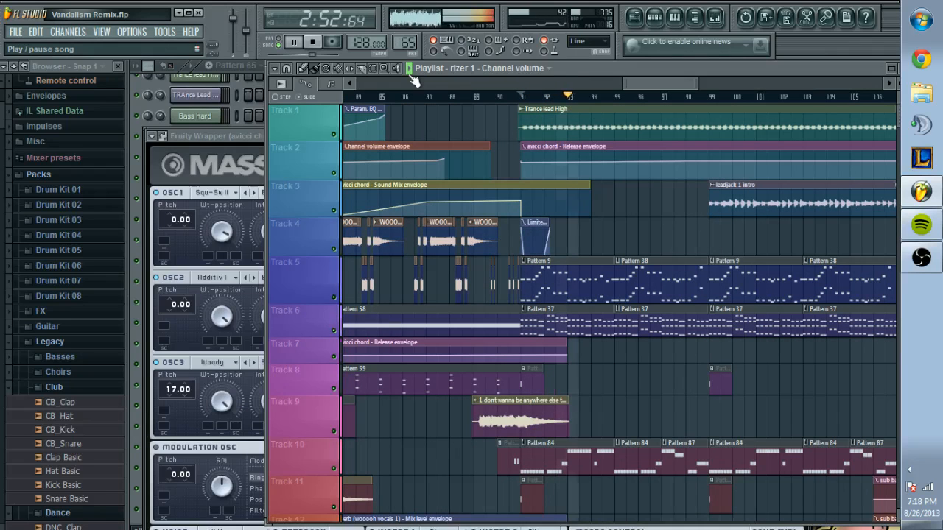
- Lower the Release macro of the avicci chord channel's Massive synth to about 0.006 during playback, and pause the song
key("F6")
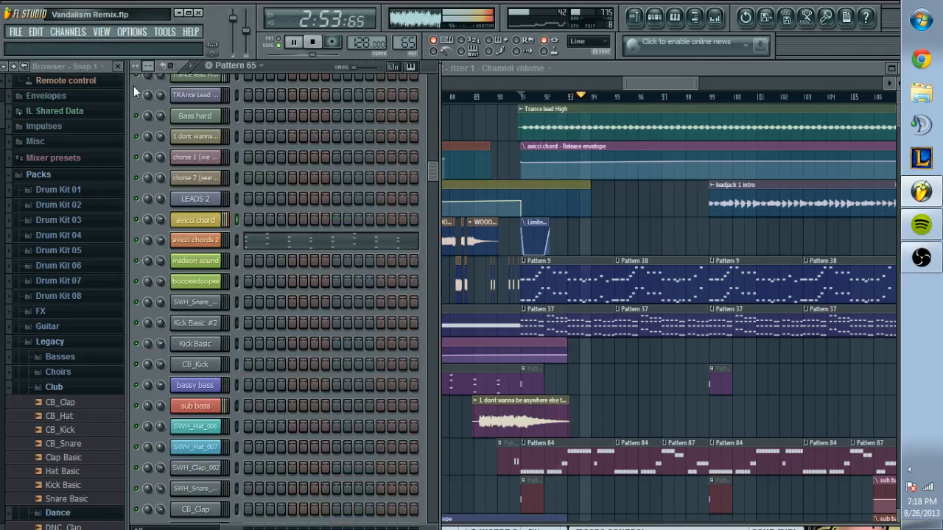
left_click(211, 220)
left_click_drag(656, 140, 632, 49)
left_click(760, 478)
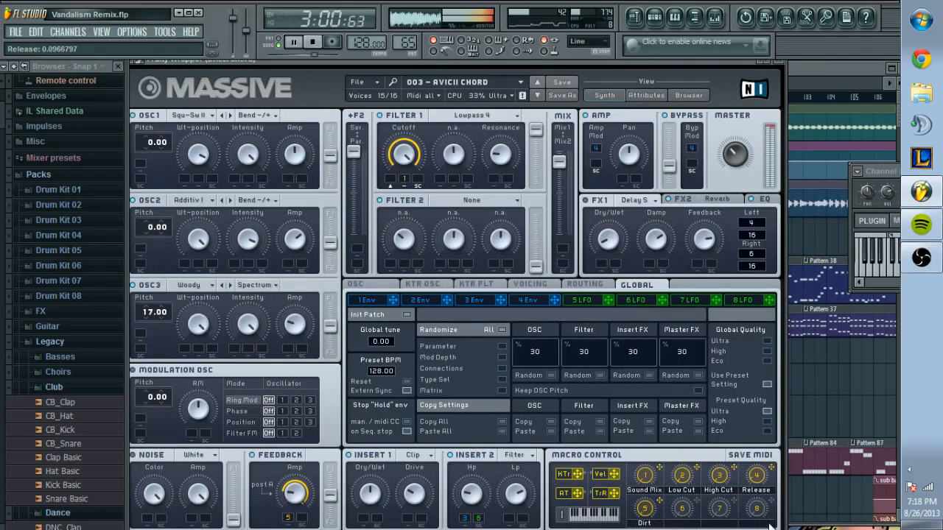
left_click_drag(758, 478, 761, 492)
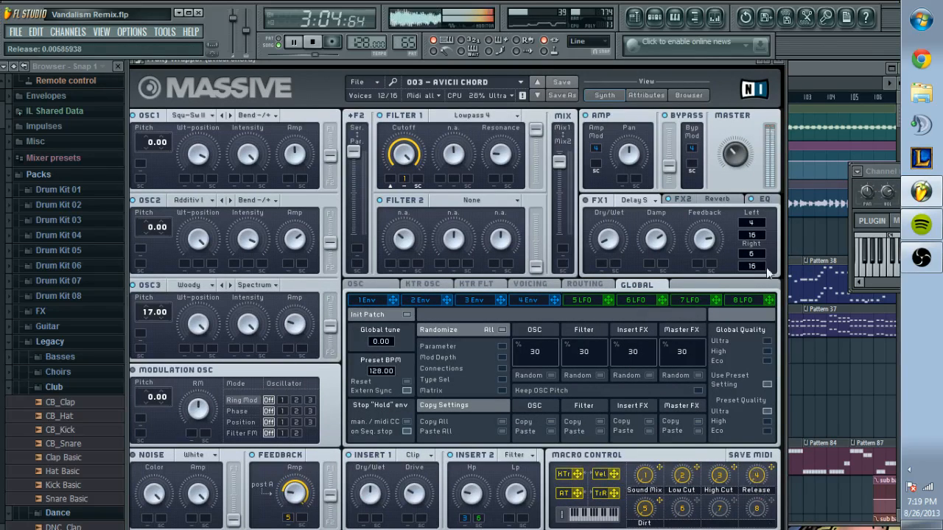
left_click(826, 70)
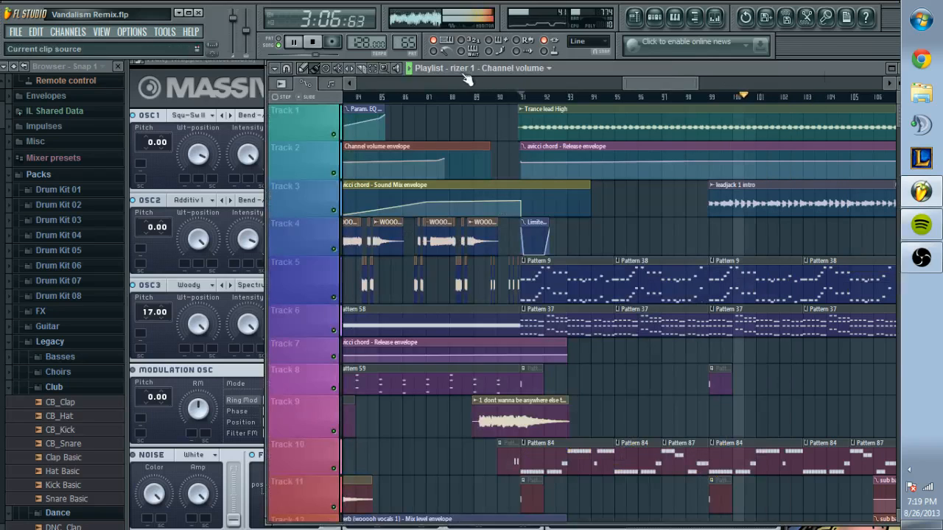
key("space")
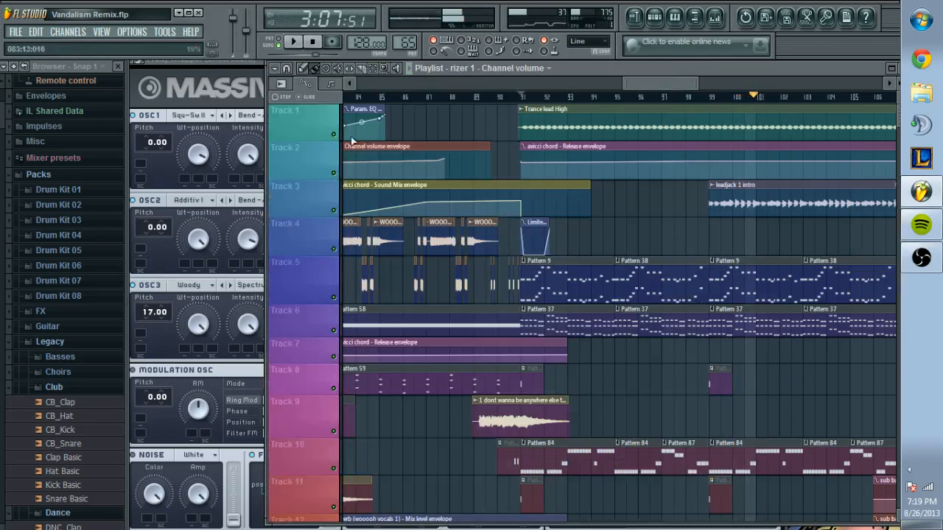
- Play the intro from the start of the song, mute Track 6 and Track 10 while it runs, and pause playback
left_click_drag(658, 84, 355, 88)
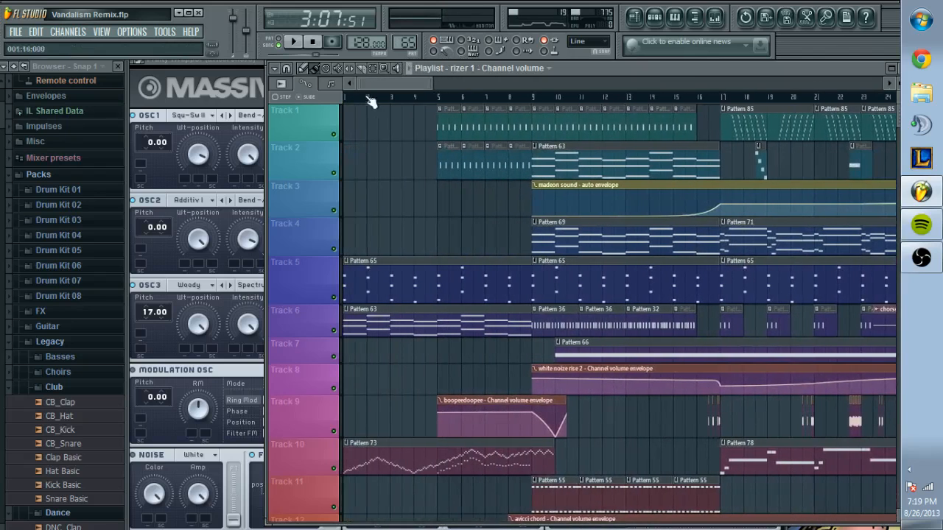
left_click(410, 69)
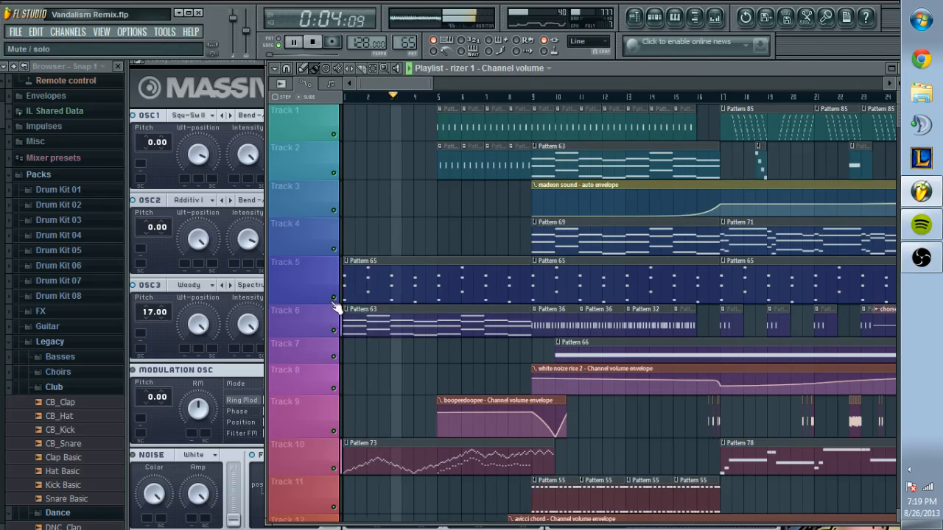
left_click(334, 331)
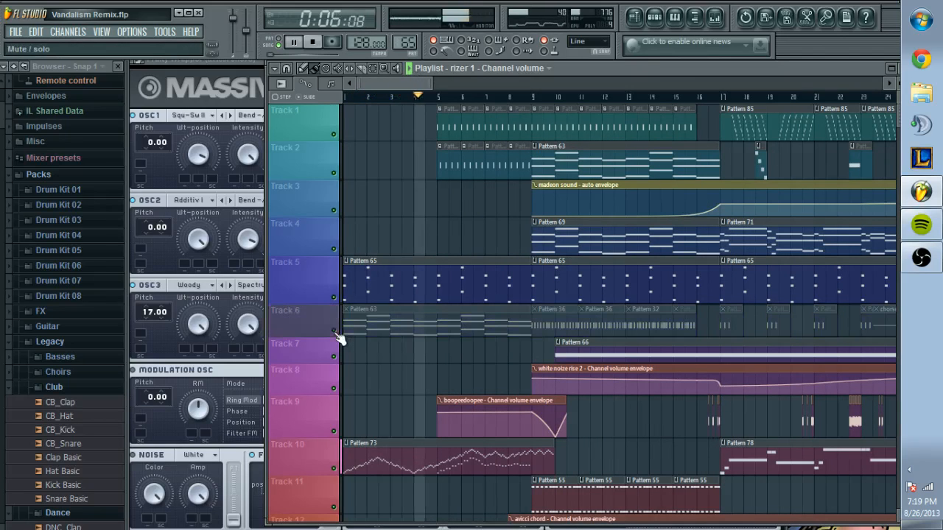
left_click(336, 468)
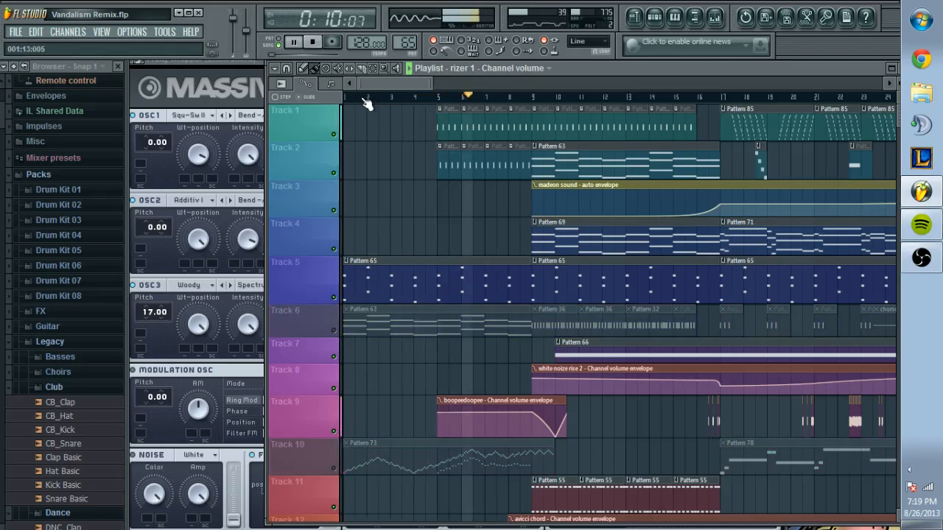
left_click(410, 70)
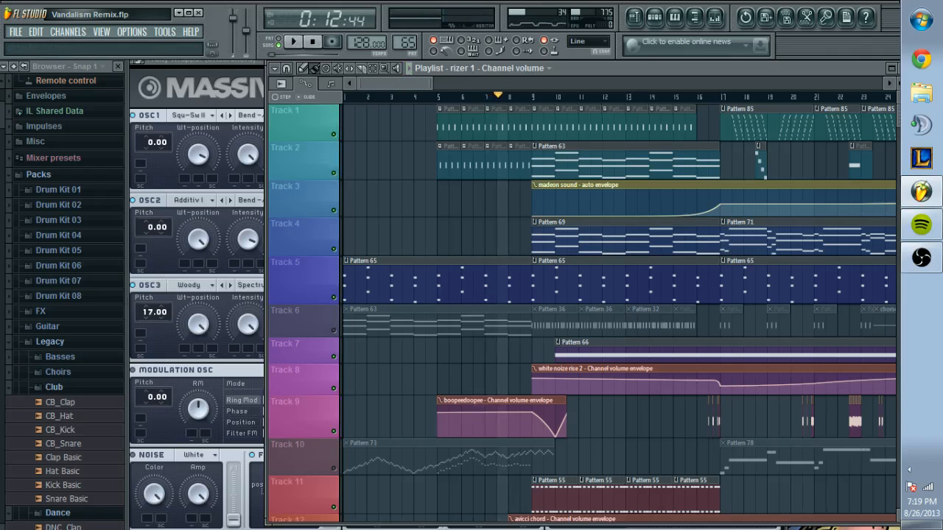
- Bring the avicci chord's Massive window to the front and reposition it so that all its sections are visible
left_click(209, 72)
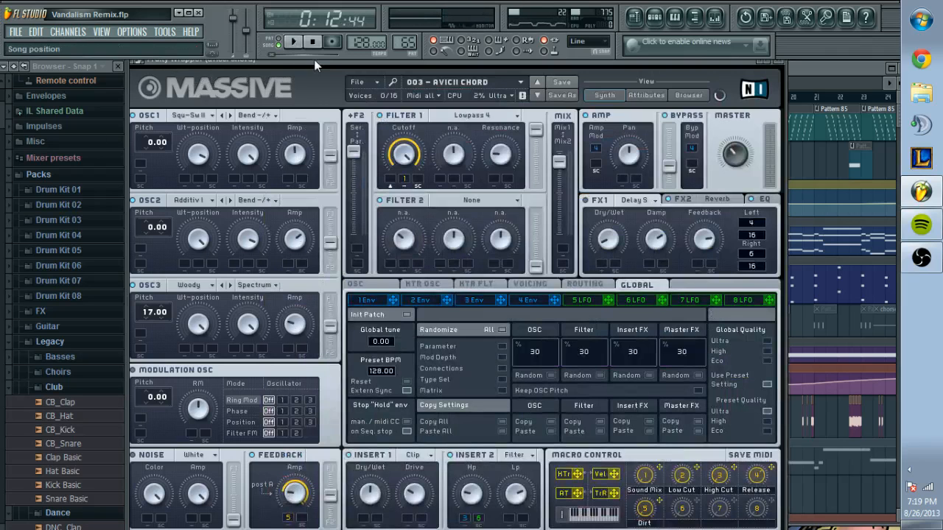
left_click_drag(314, 61, 487, 62)
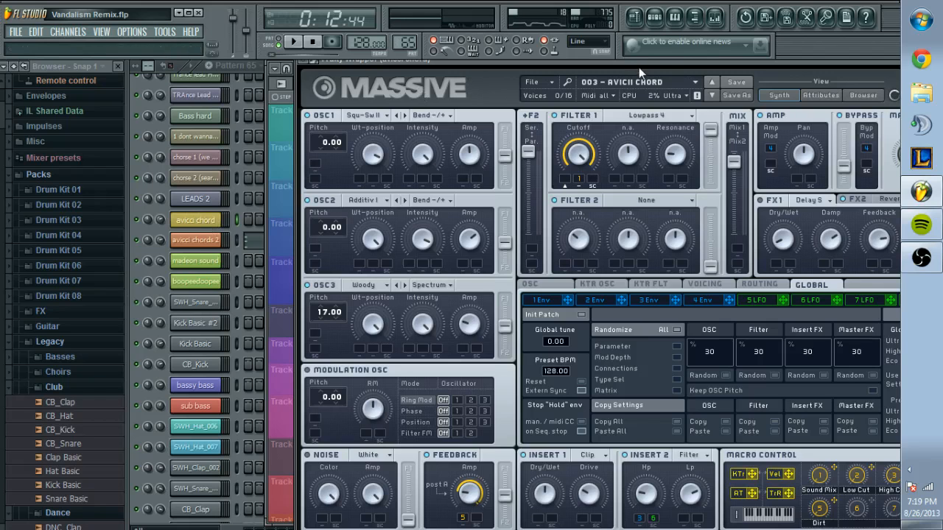
left_click_drag(644, 61, 535, 51)
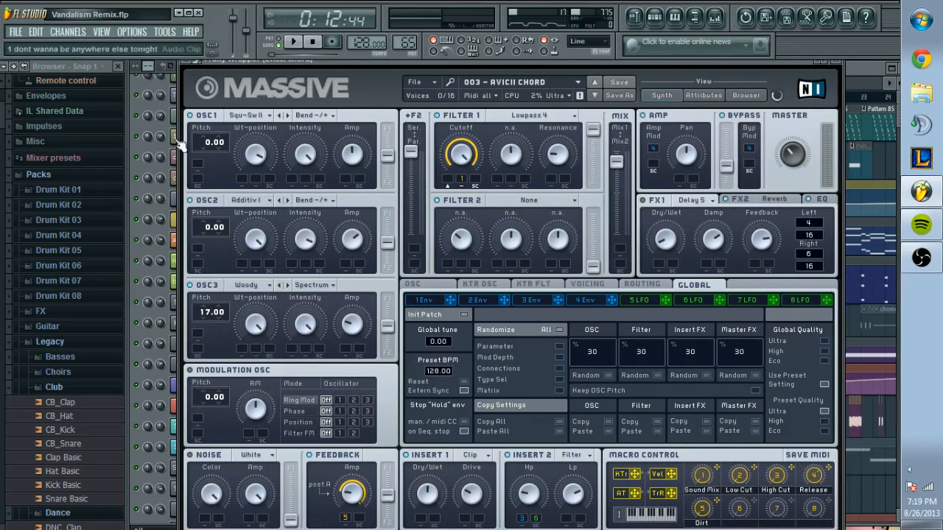
- Examine the wavetable and mode choices of OSC1 and the wavetable choices of OSC2 and OSC3, keeping the current selections
left_click(269, 117)
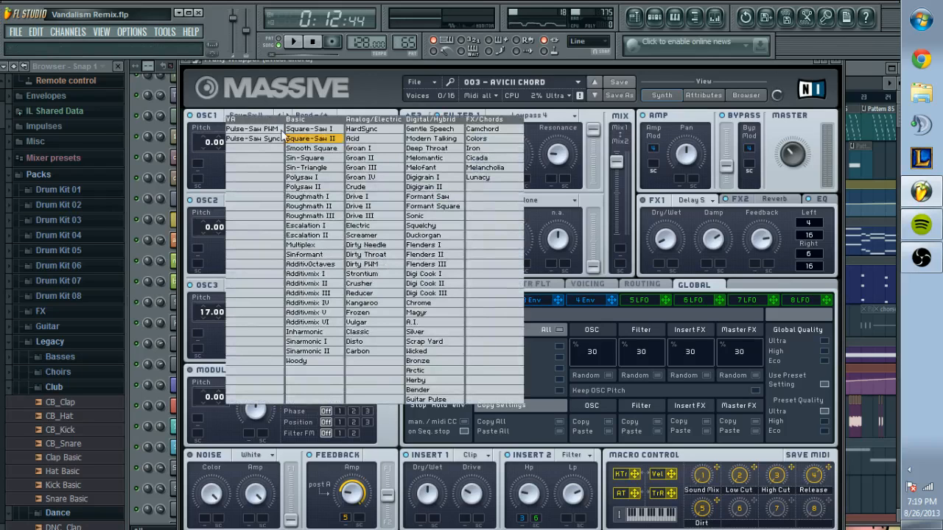
left_click(259, 99)
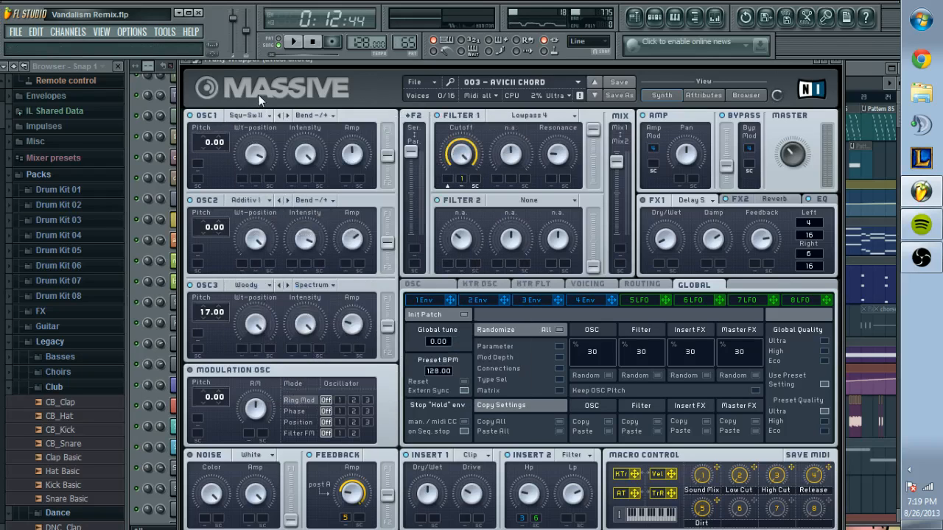
left_click(334, 118)
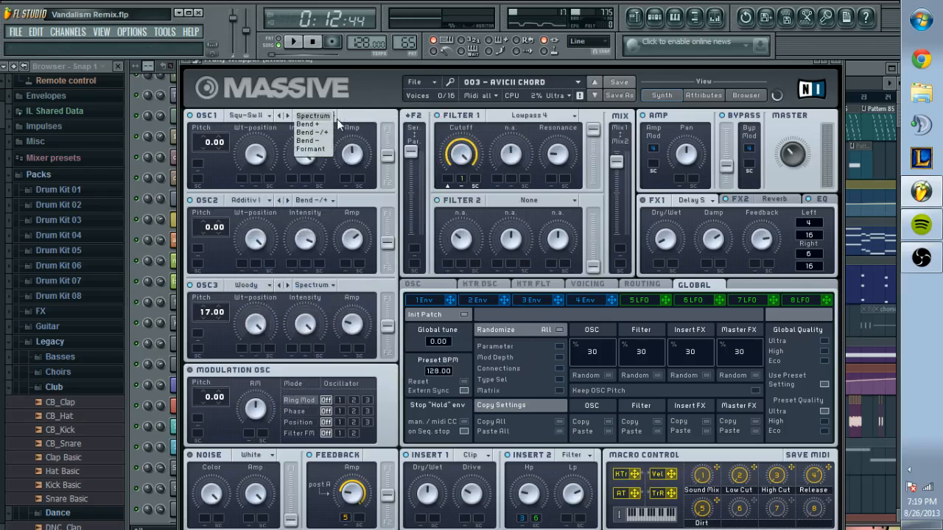
left_click(360, 113)
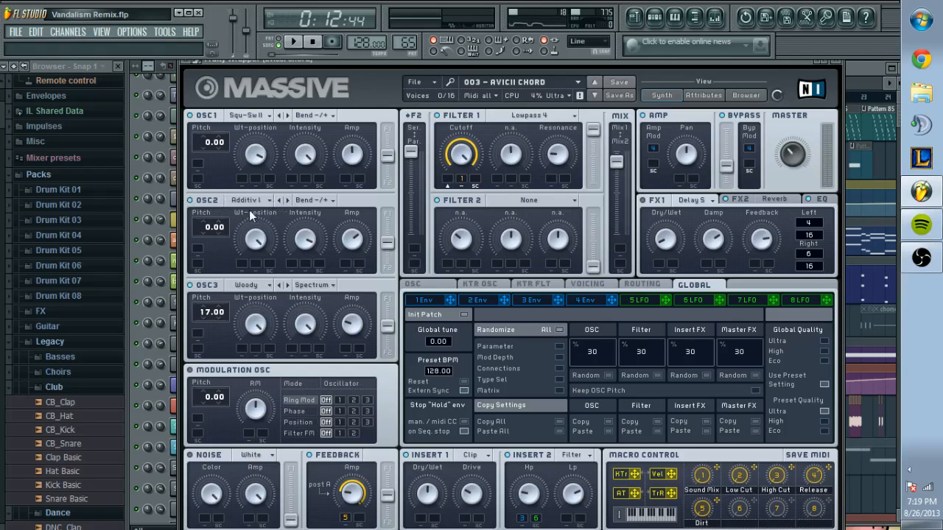
left_click(270, 199)
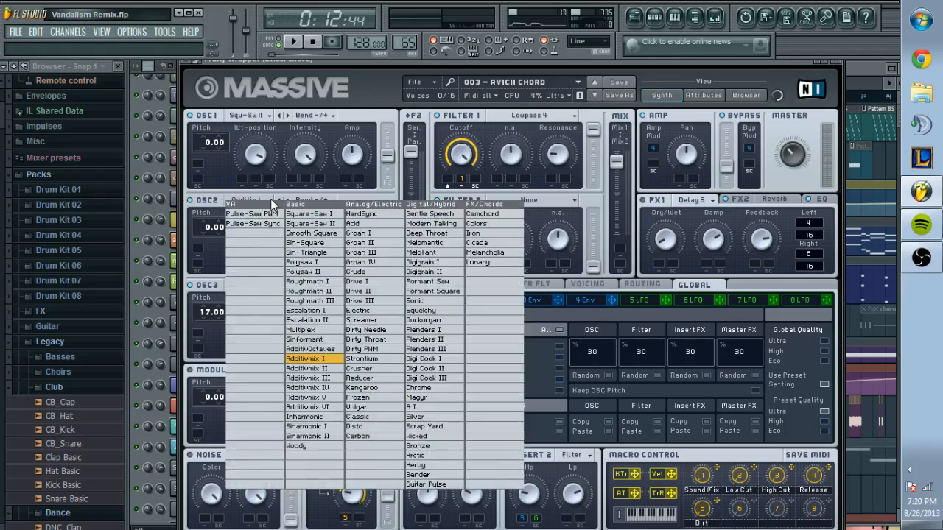
left_click(271, 199)
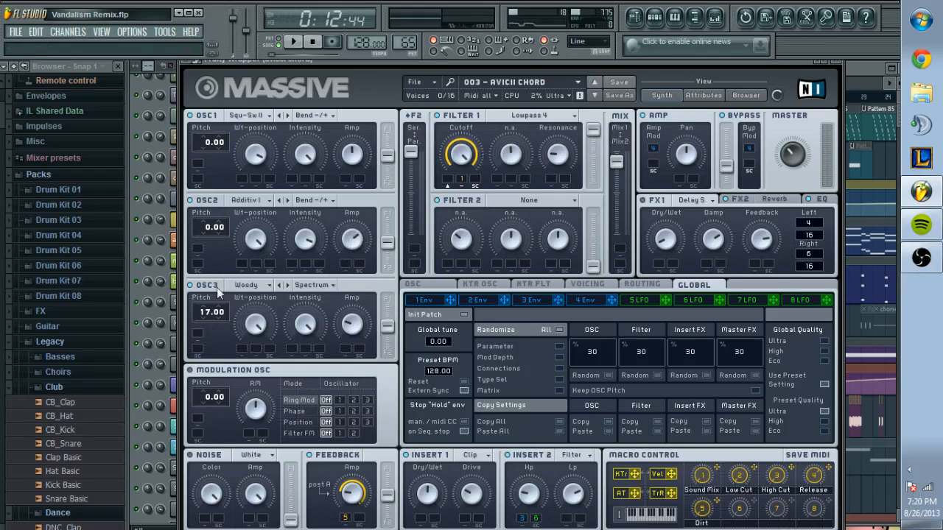
left_click(270, 285)
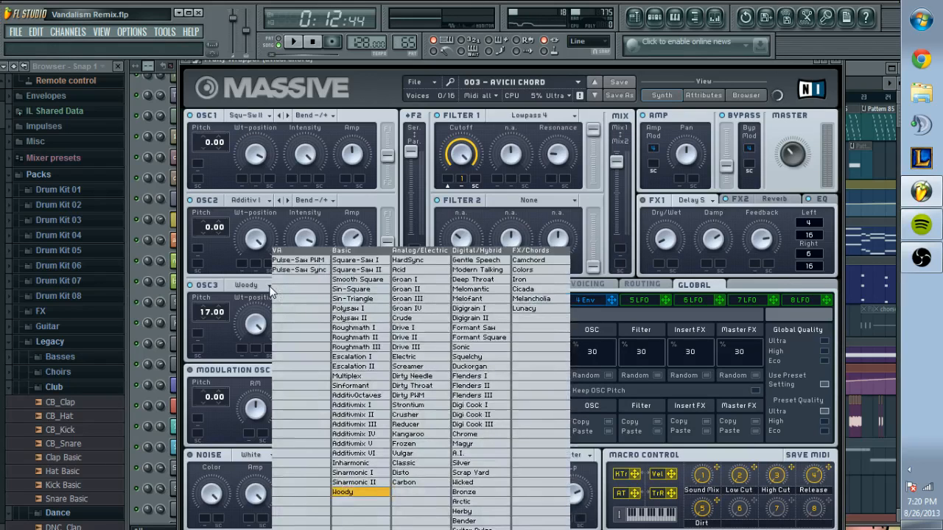
left_click(269, 287)
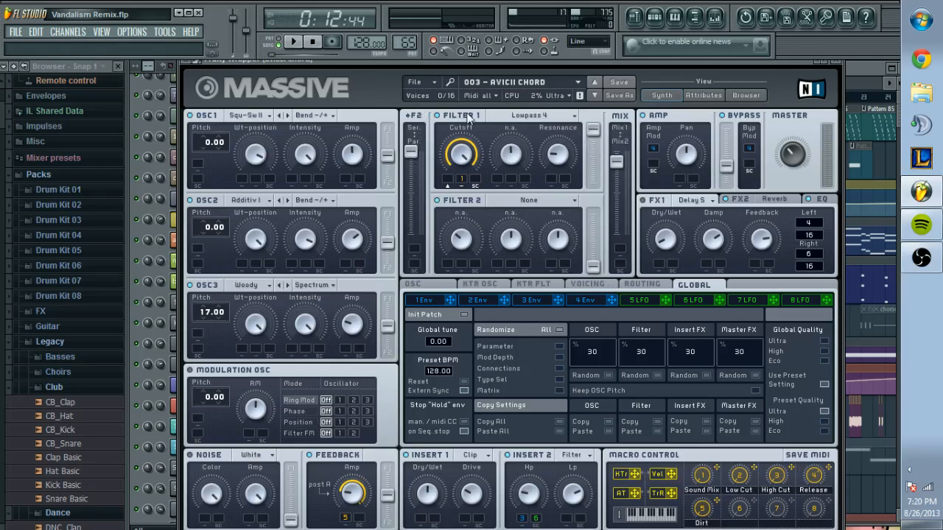
- Examine the Filter 1 type choices and the FX1 delay and FX2 reverb settings
left_click(572, 118)
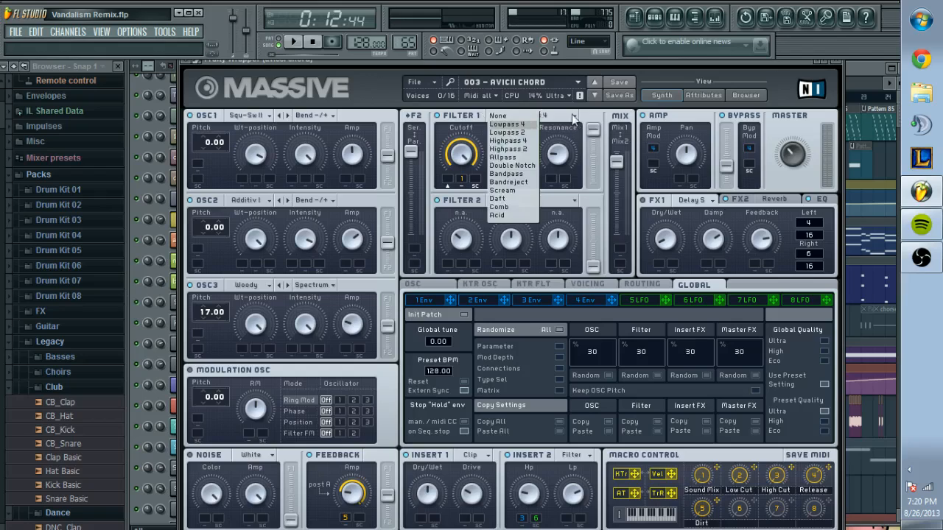
left_click(575, 119)
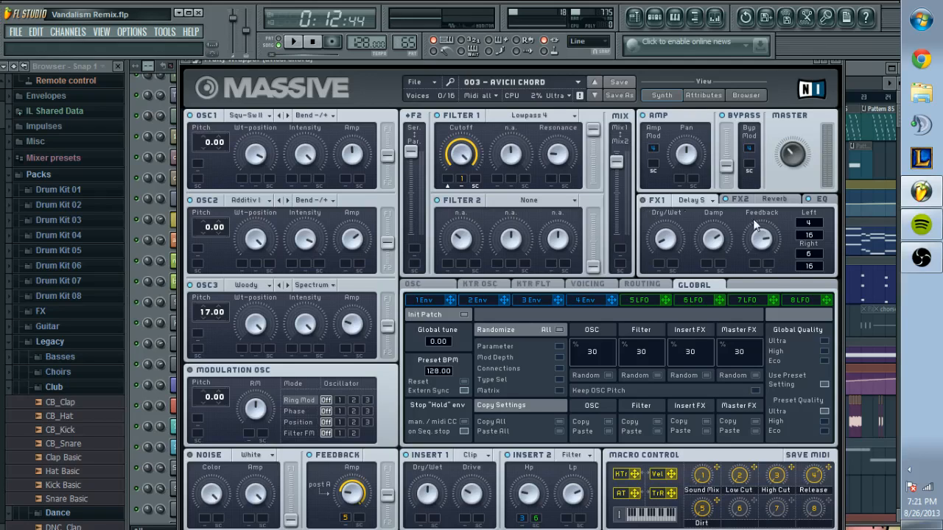
left_click(789, 202)
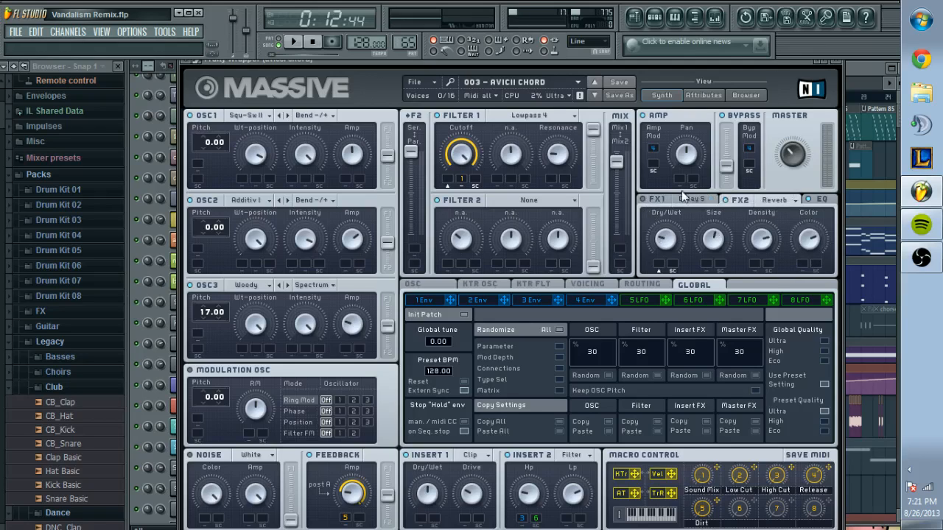
left_click(714, 203)
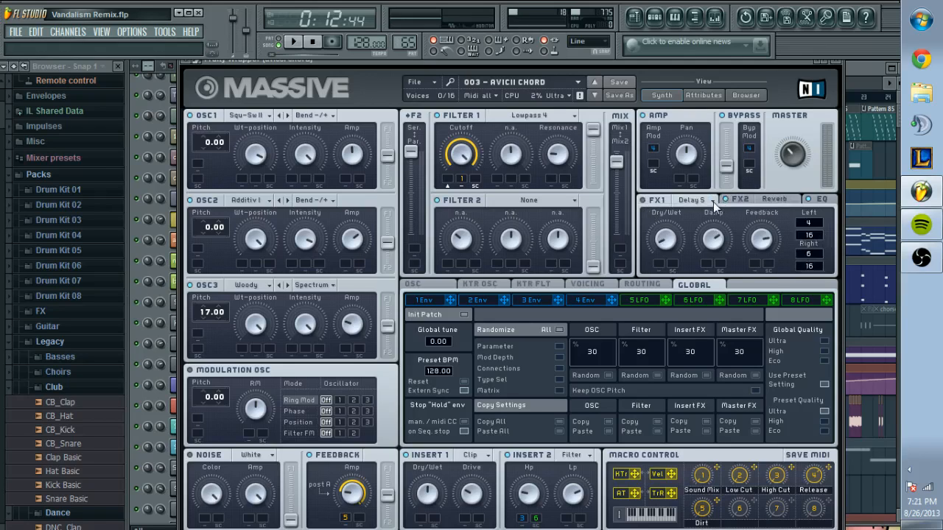
left_click(796, 202)
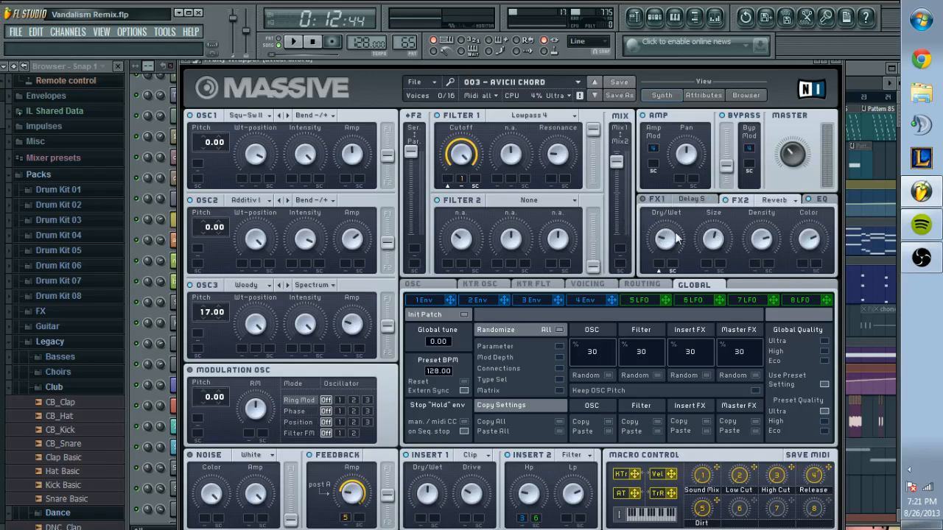
- Examine the EQ settings, recheck the FX1 delay and FX2 reverb, and review the FX1 effect choices without changing the current one
left_click(711, 198)
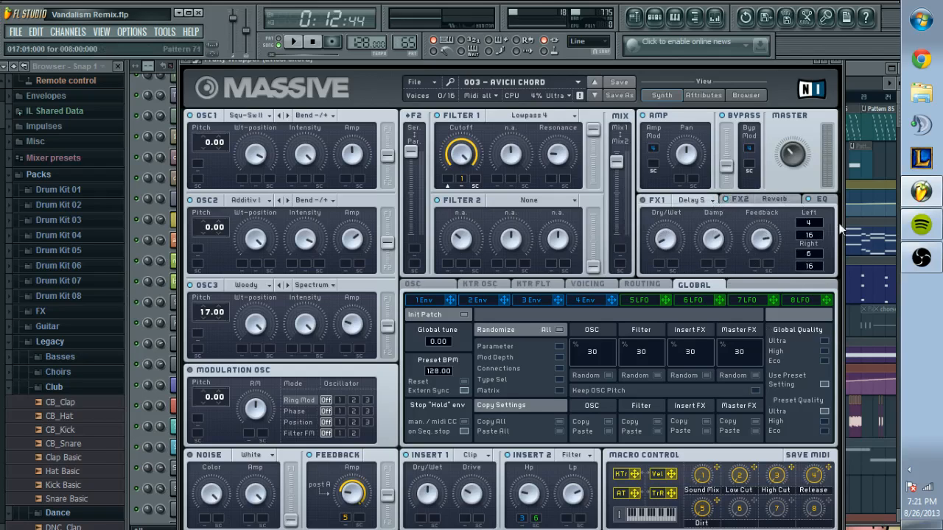
left_click(816, 200)
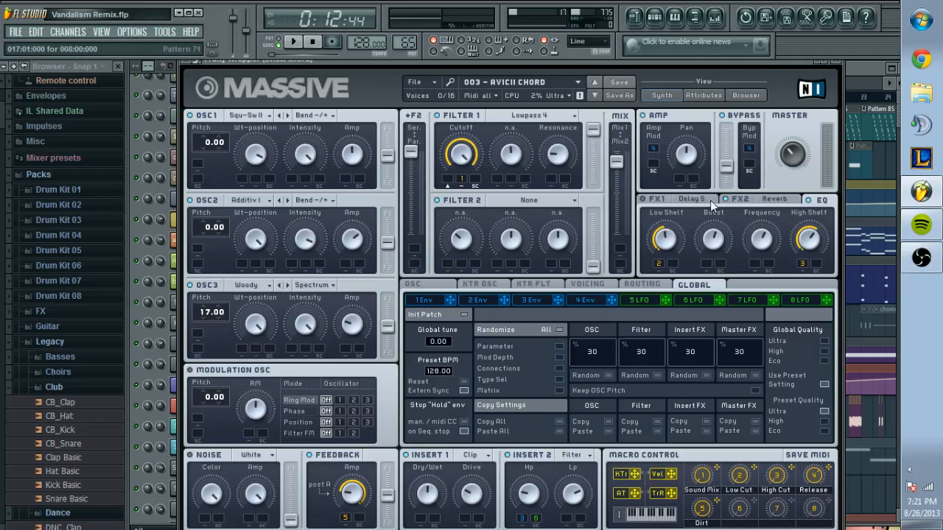
left_click(783, 203)
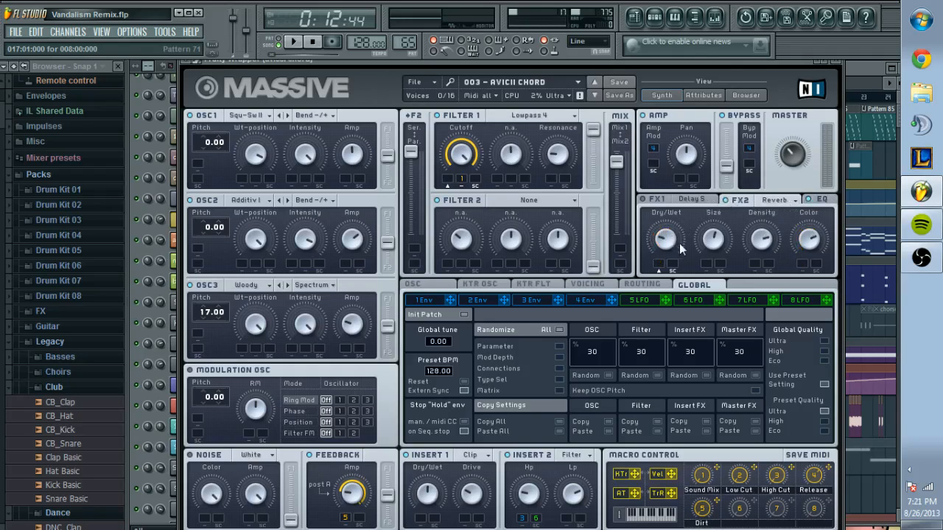
left_click(714, 202)
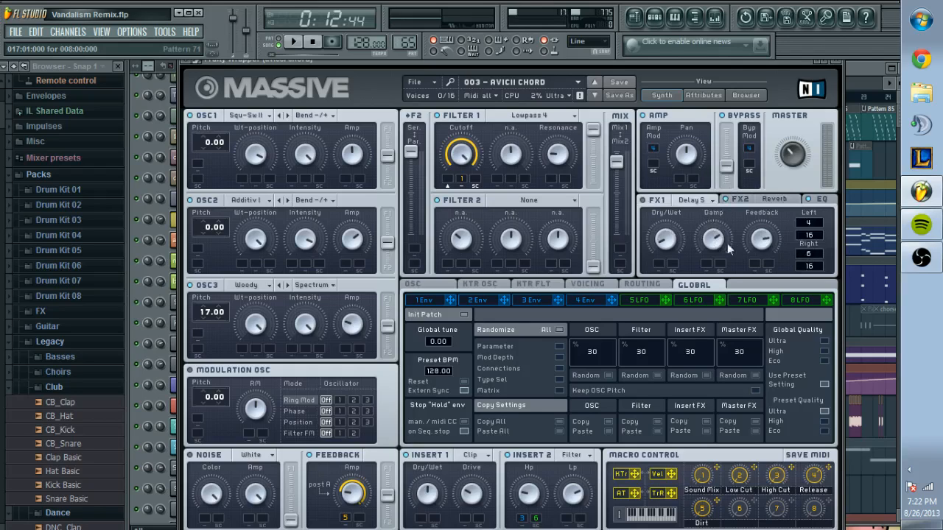
left_click(711, 201)
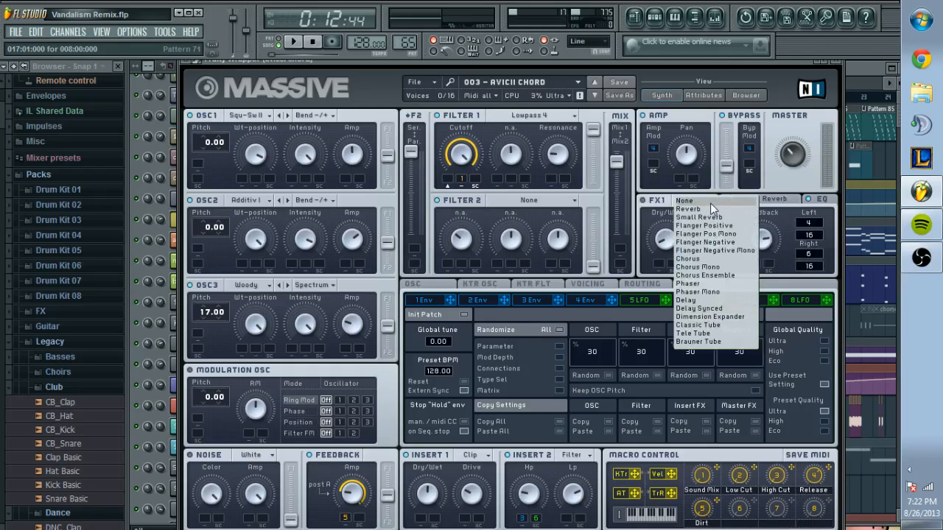
left_click(716, 183)
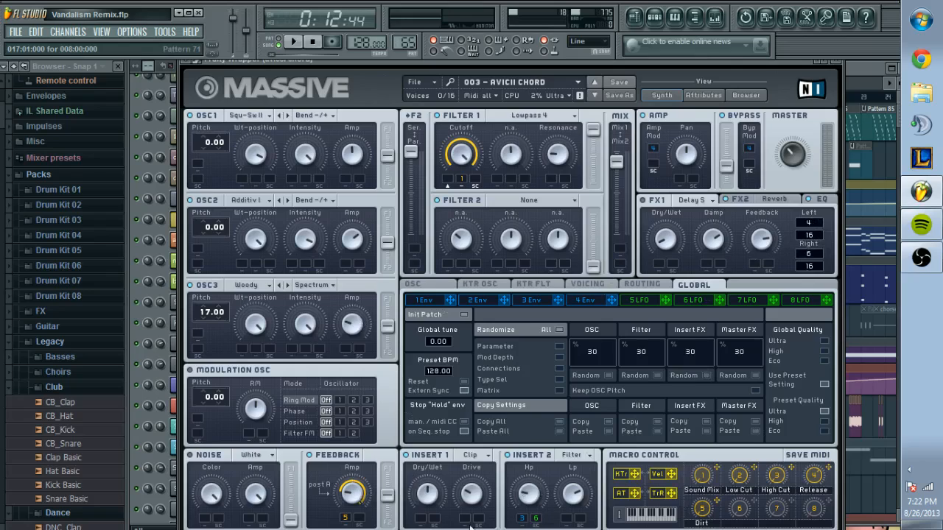
- Examine the OSC page, the curves of envelopes 1 to 4, and the settings of LFOs 5 and 6
left_click(436, 284)
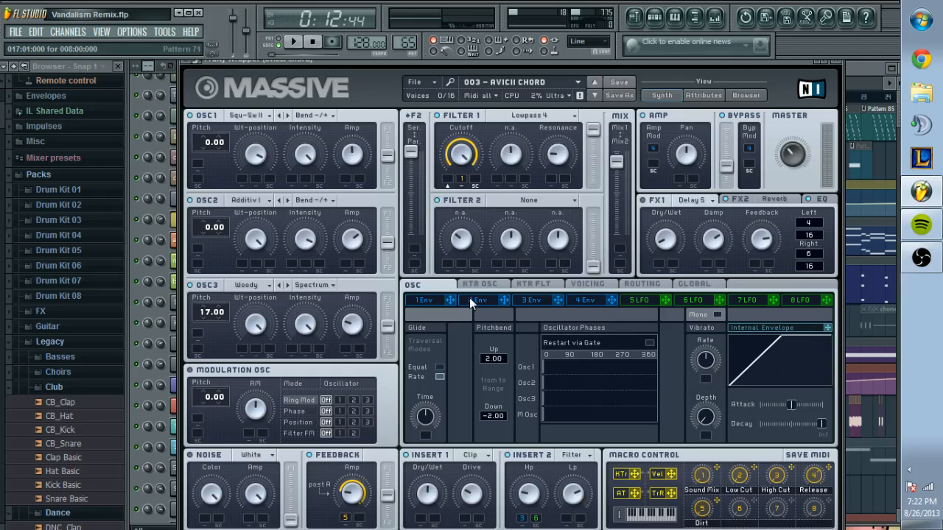
left_click(427, 299)
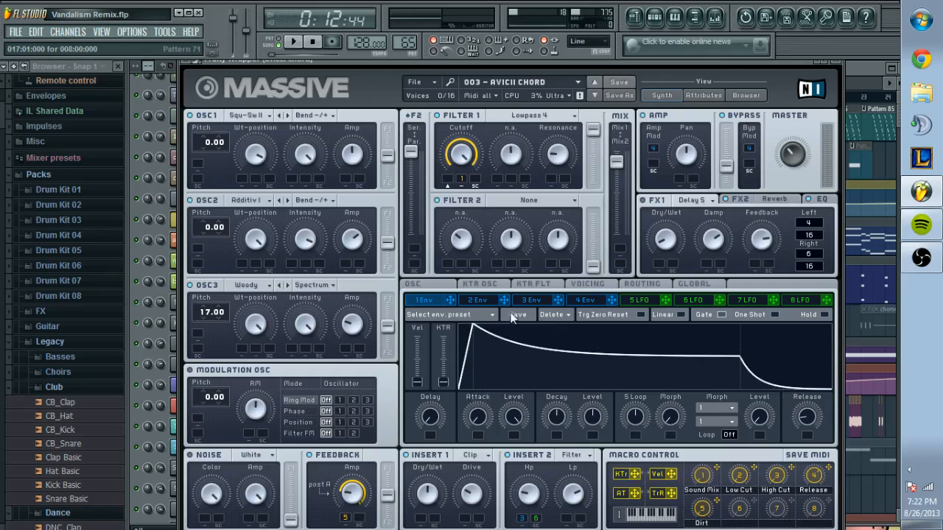
left_click(491, 299)
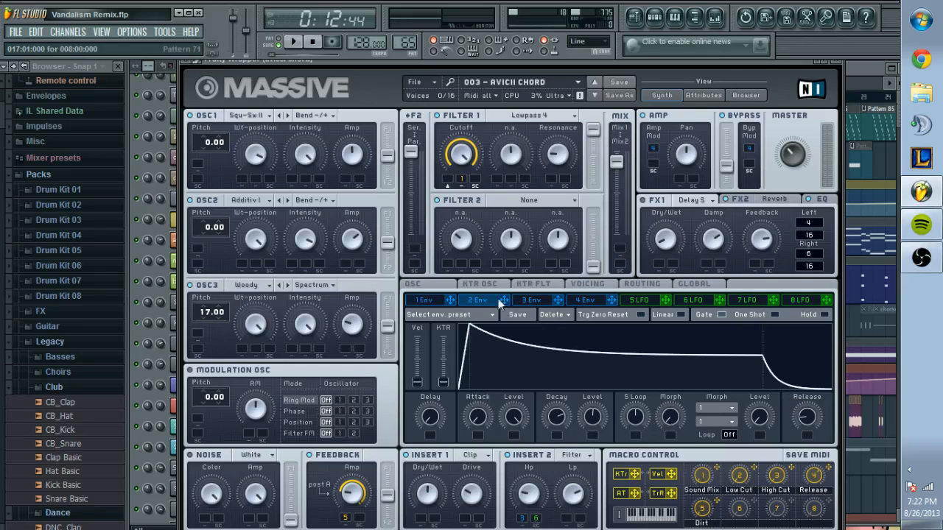
left_click(535, 302)
left_click(592, 304)
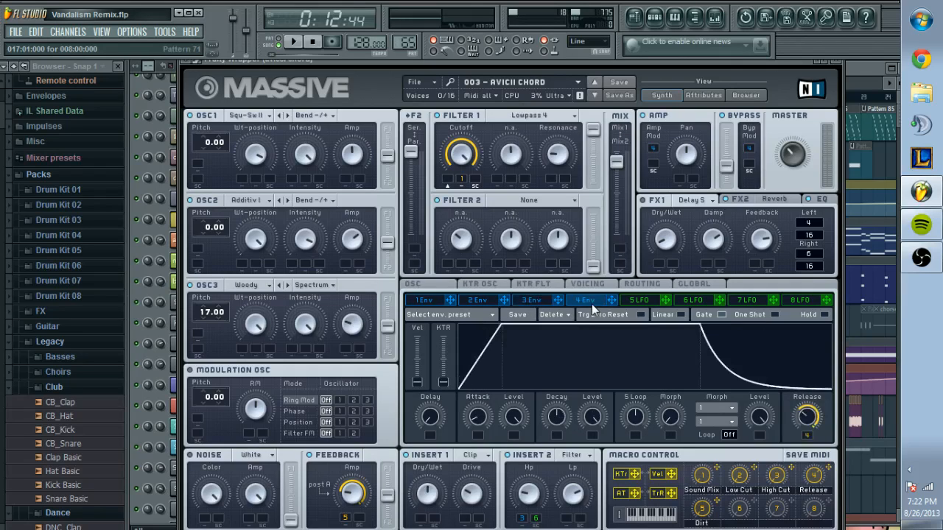
left_click(643, 303)
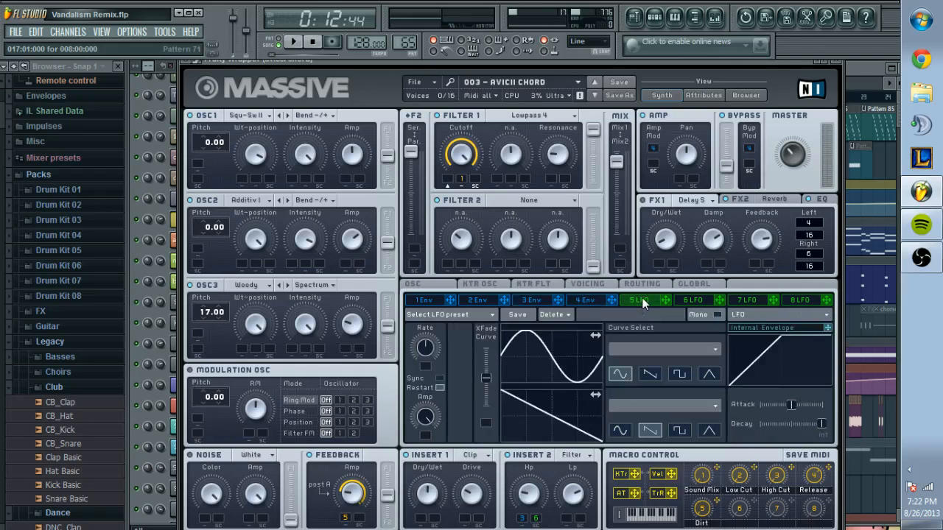
left_click(700, 302)
left_click(711, 299)
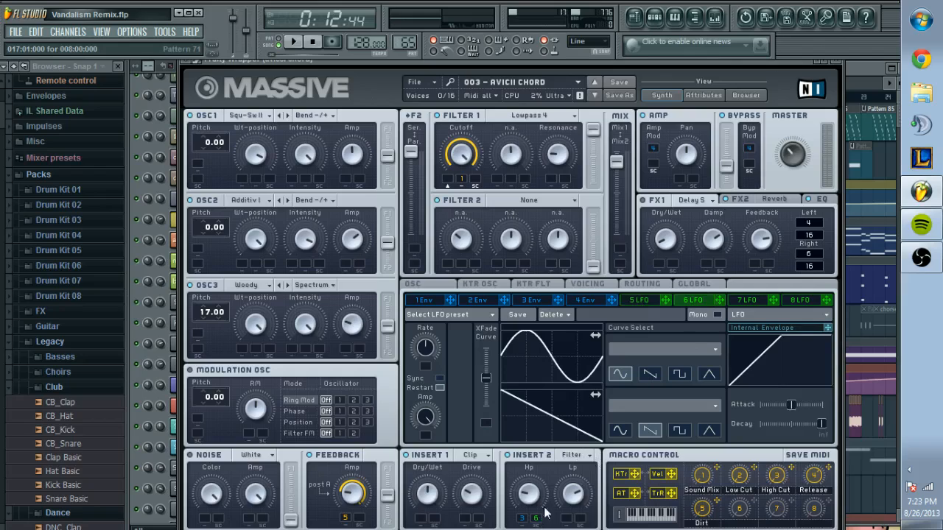
- Examine the effect choices of Insert 2 and Insert 1 and the envelope 3 curve, keeping the current effects
left_click(589, 454)
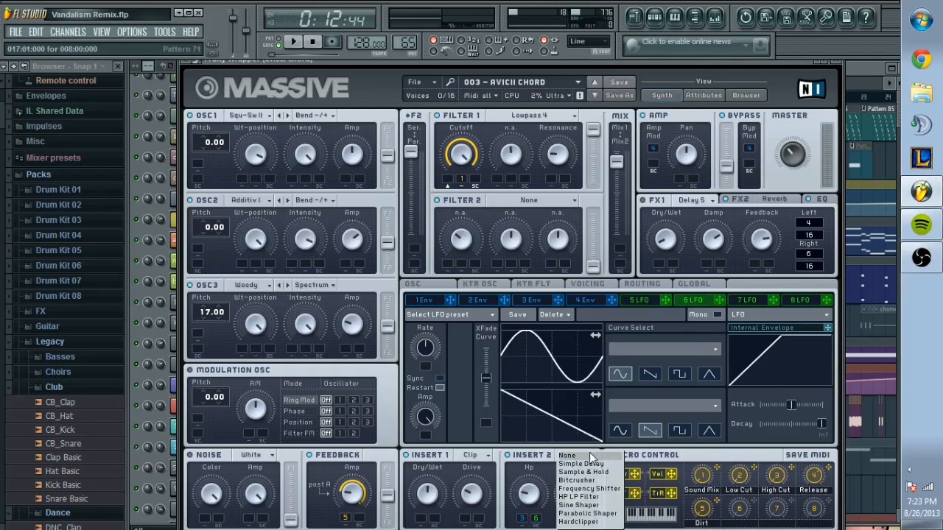
left_click(532, 455)
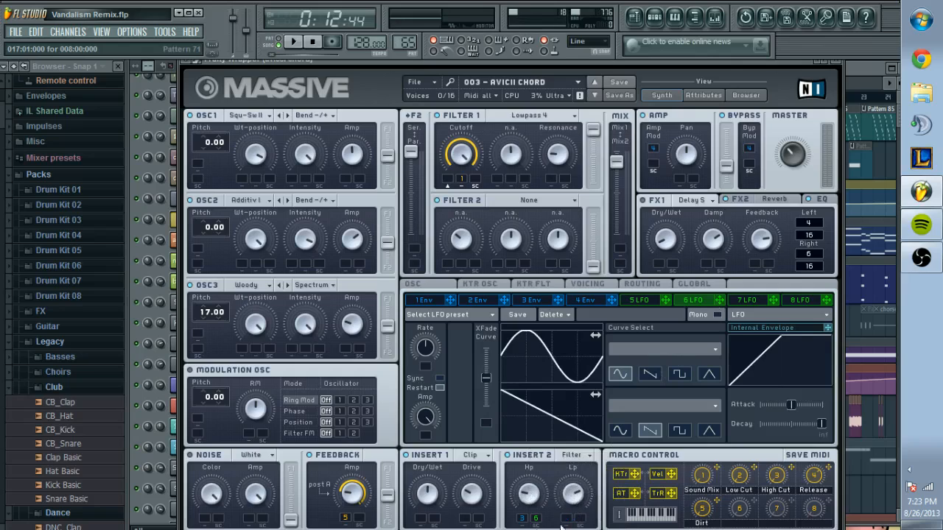
left_click(547, 302)
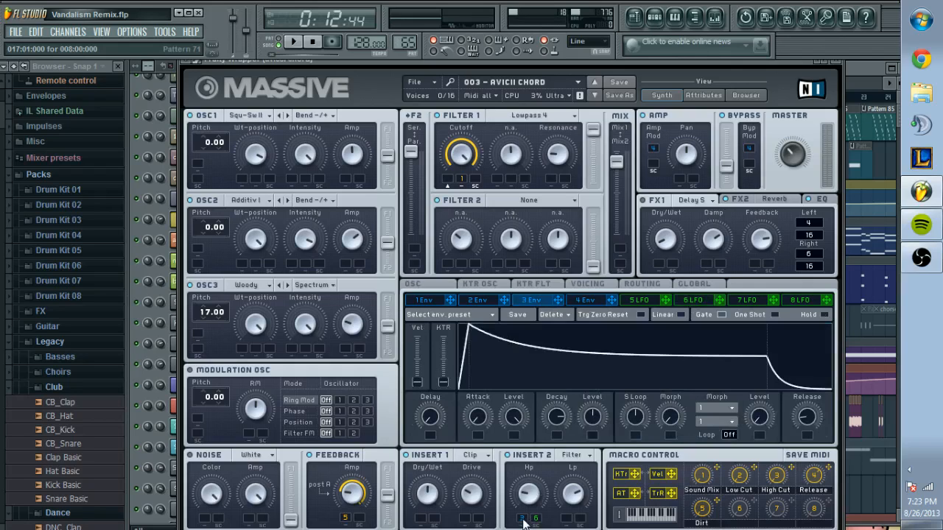
left_click(487, 456)
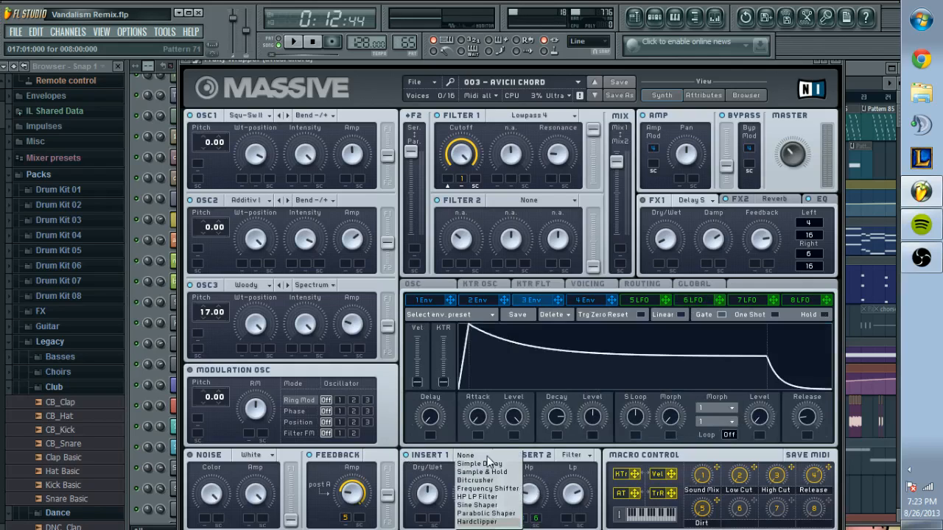
left_click(441, 468)
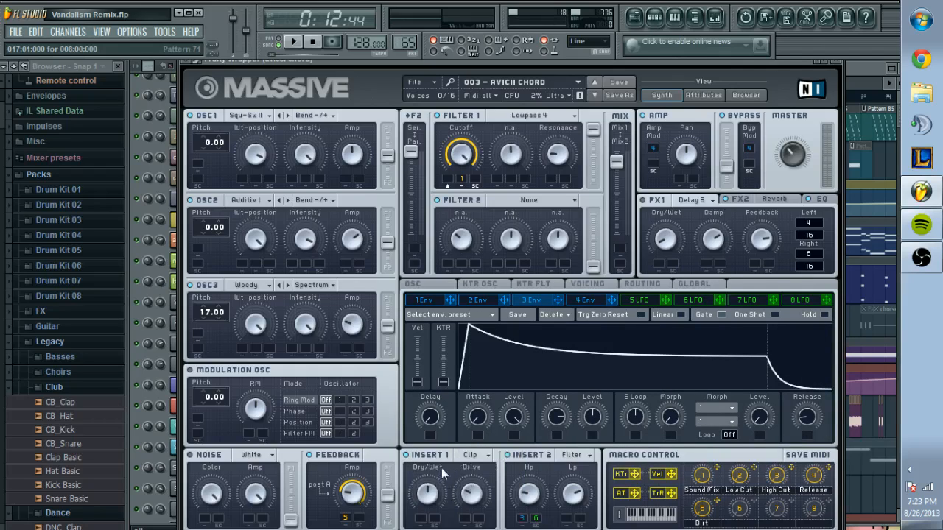
left_click(488, 456)
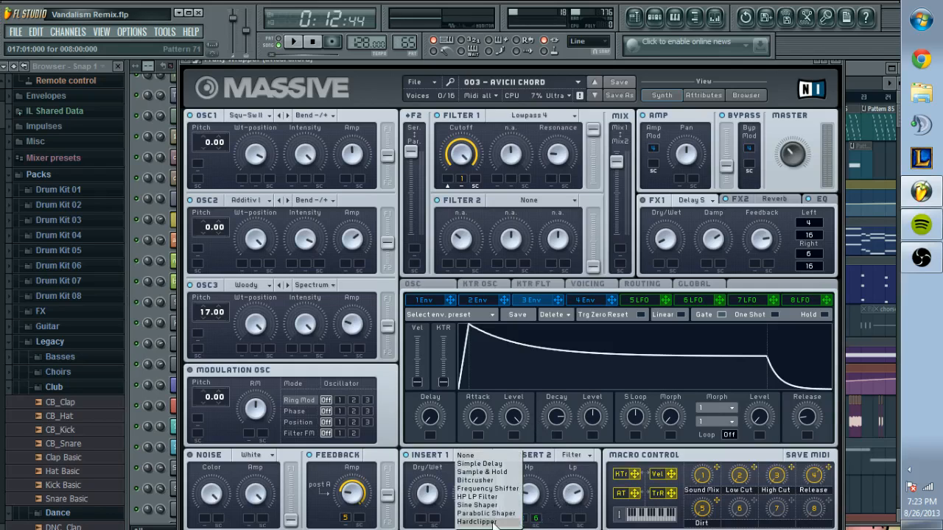
left_click(448, 468)
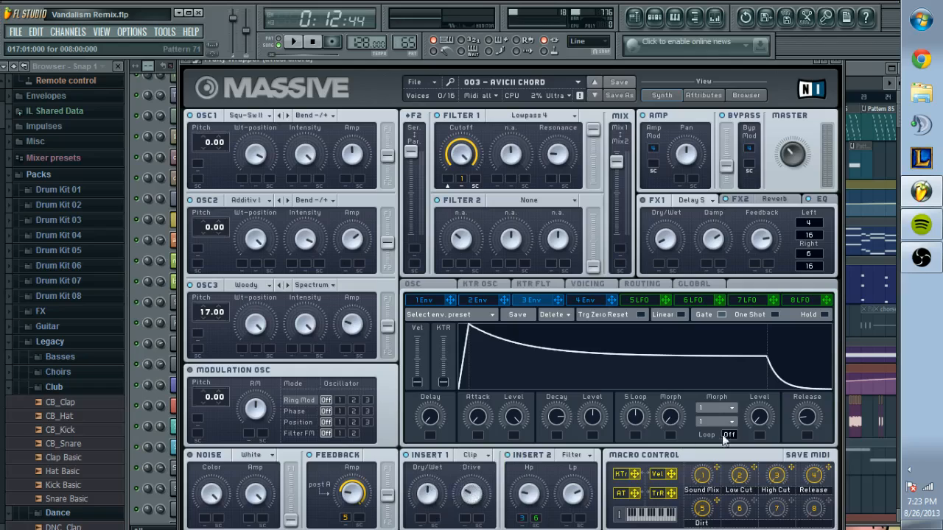
- Inspect the Sound Mix macro together with the Filter 1 cutoff it is assigned to
left_click_drag(718, 472, 708, 513)
left_click(468, 157)
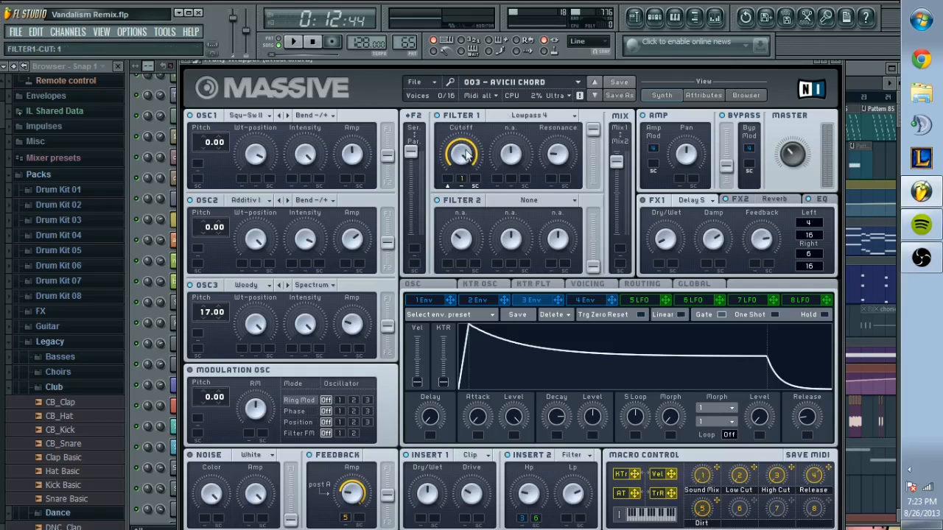
left_click(702, 477)
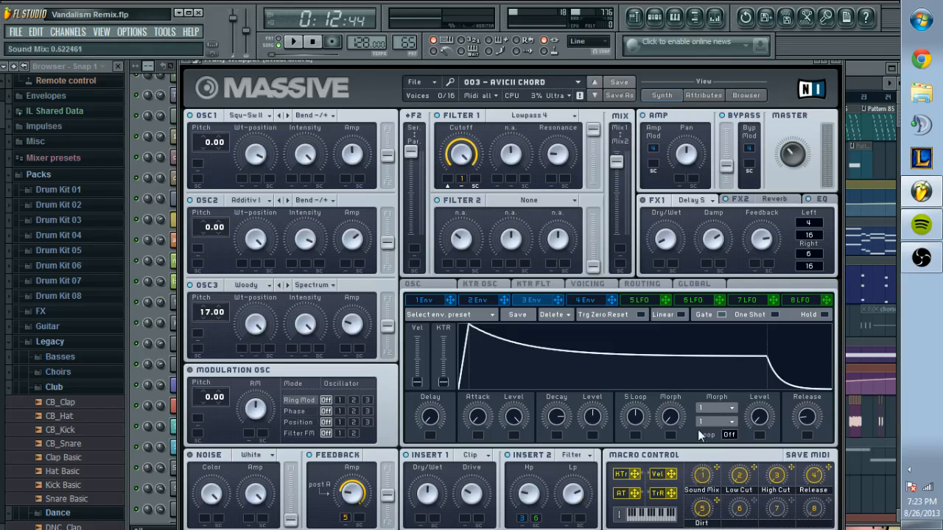
double_click(702, 475)
left_click(707, 504)
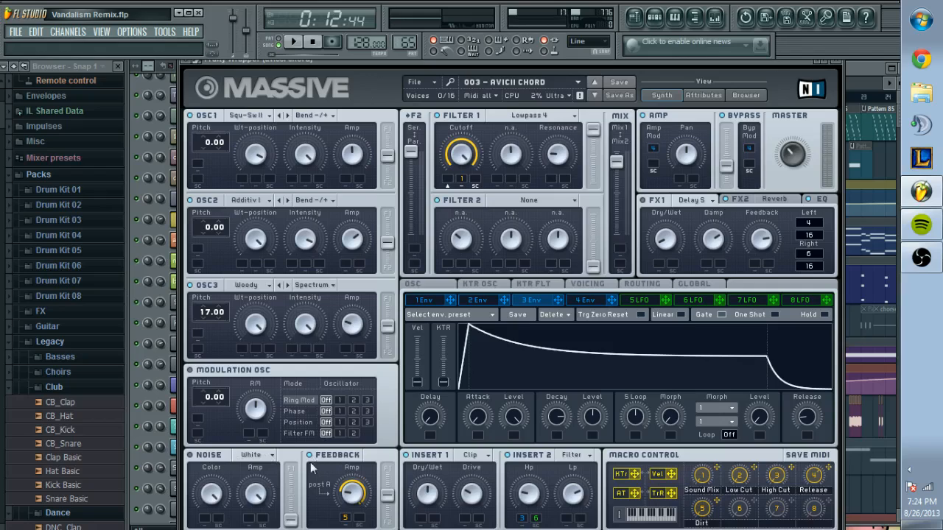
- Go back through the modulation sources, reviewing LFOs 8, 6 and 5 and envelopes 4 and 3
left_click(787, 300)
left_click(714, 302)
left_click(657, 300)
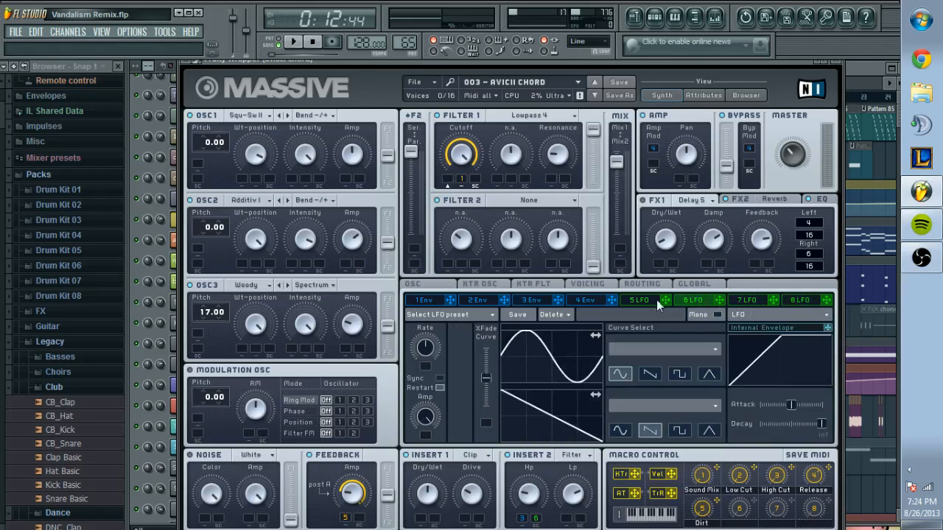
left_click(602, 298)
left_click(546, 302)
- Examine the patch's voicing, routing, global, filter key tracking, oscillator key tracking and oscillator pages
left_click(578, 286)
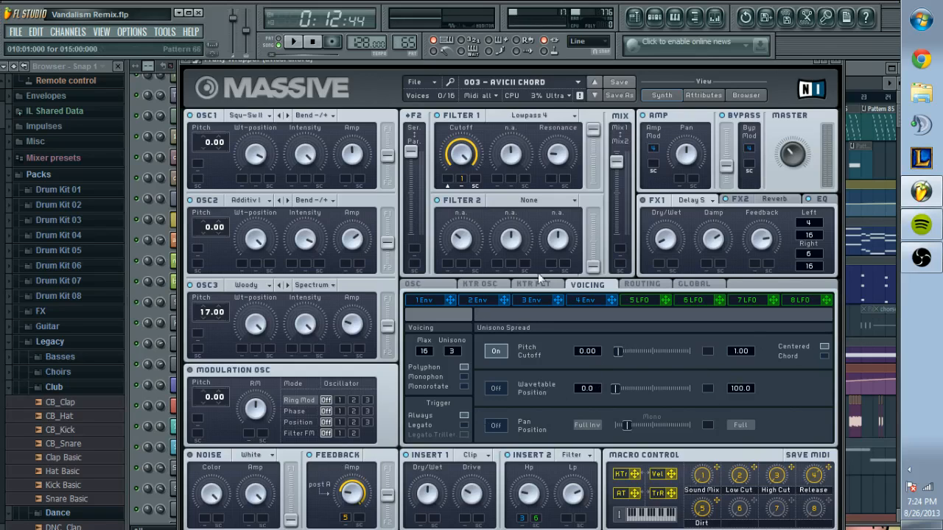
left_click(636, 284)
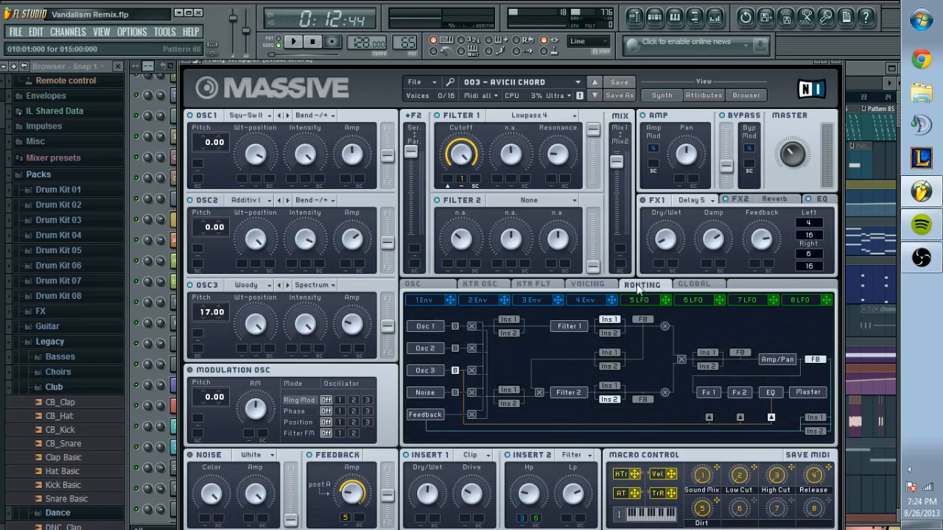
left_click(700, 283)
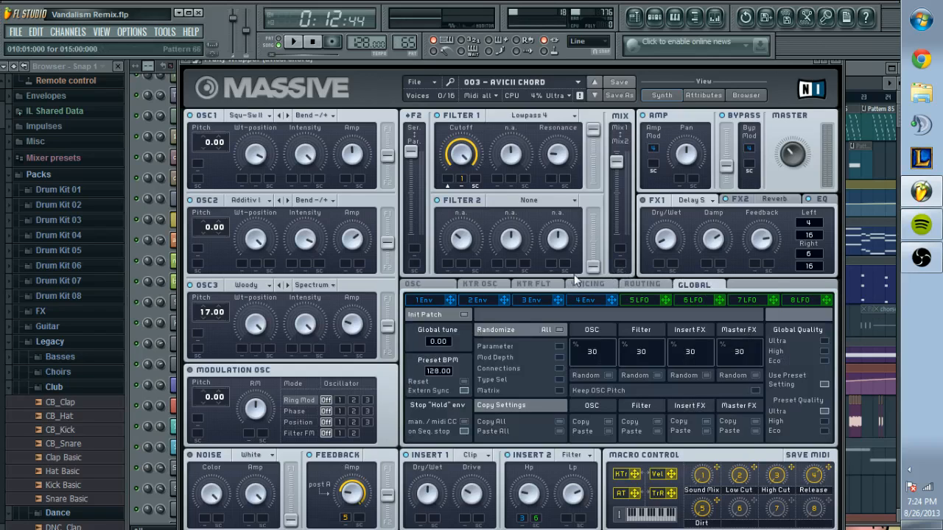
left_click(541, 284)
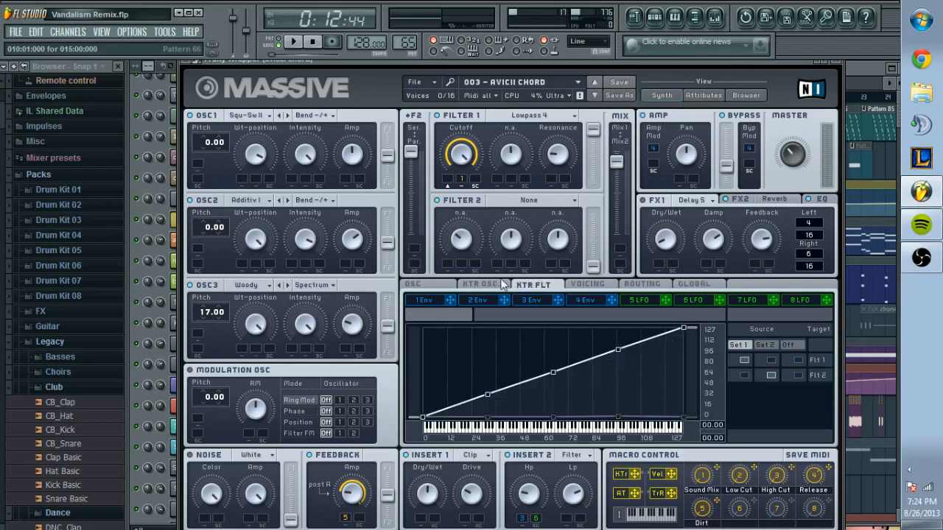
left_click(492, 286)
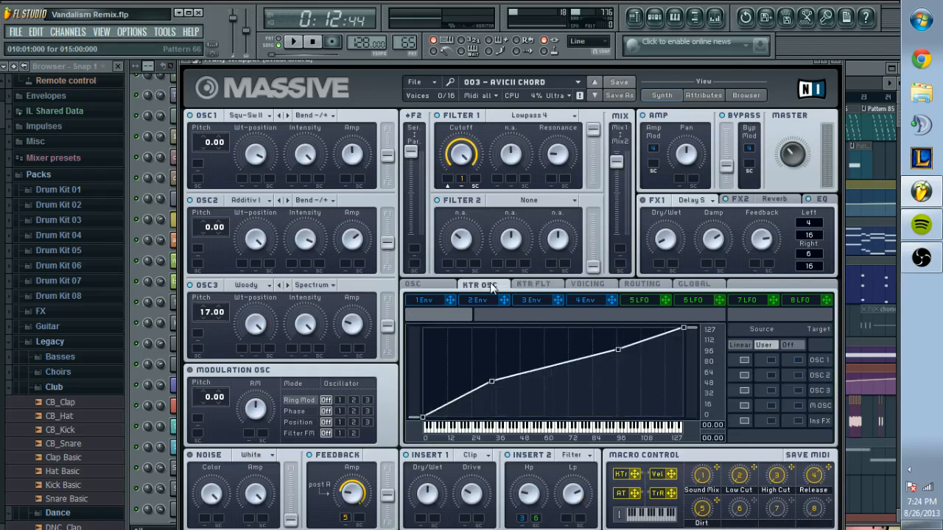
left_click(415, 285)
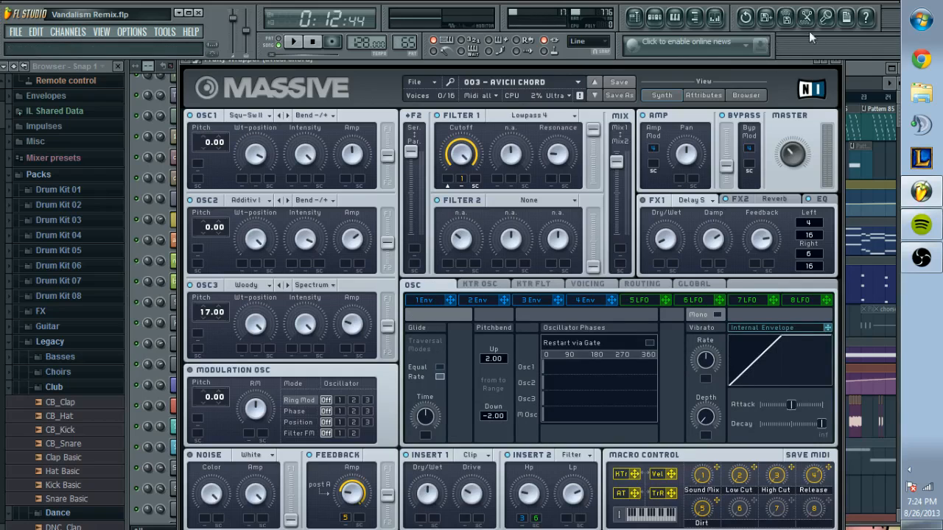
- Bring the playlist to the front and unmute Track 6 and Track 10
left_click(861, 67)
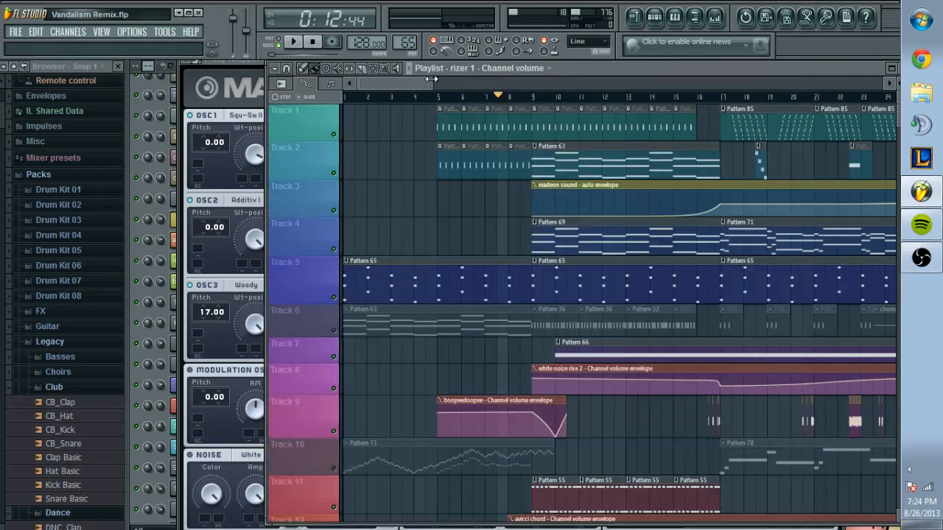
left_click(334, 330)
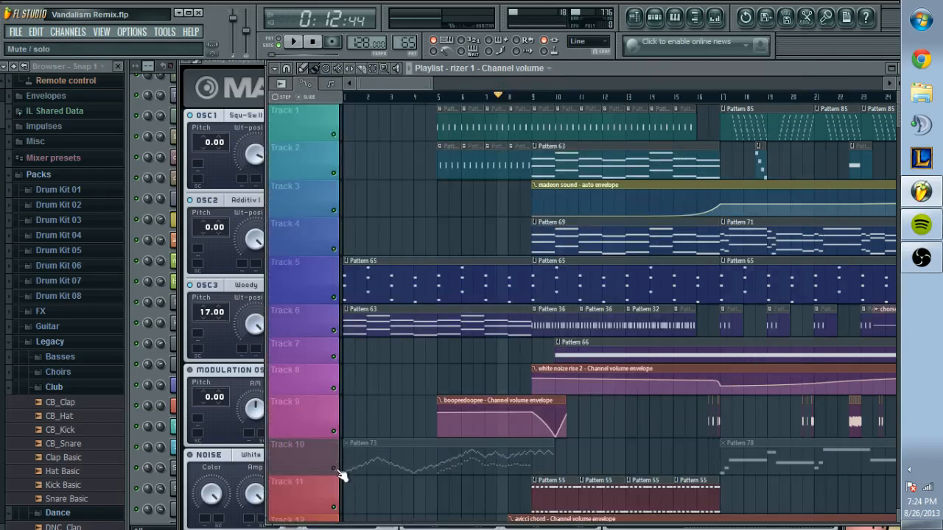
left_click(335, 470)
- Play the song from bar 49 and, while it runs, show the avicci chord's Massive window before returning to the playlist
left_click_drag(418, 83, 548, 94)
left_click(490, 96)
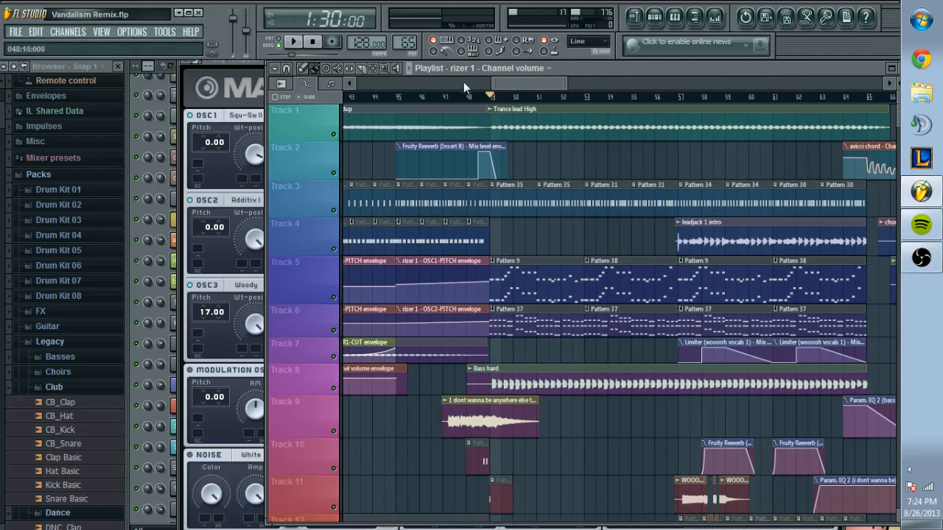
key("space")
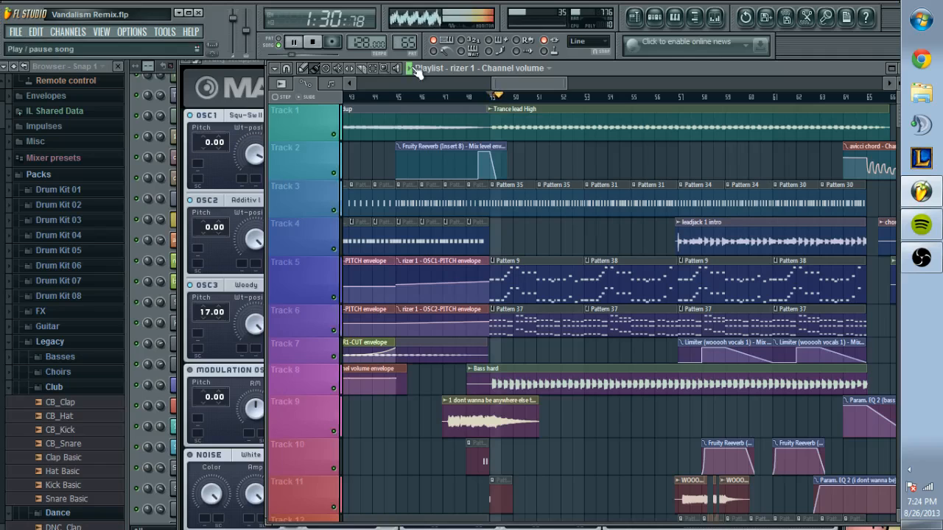
left_click(226, 72)
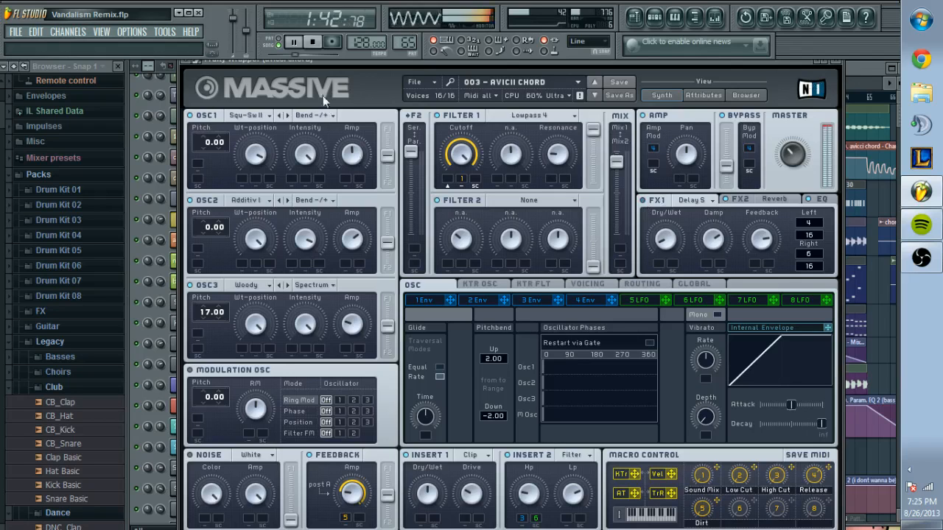
left_click(863, 67)
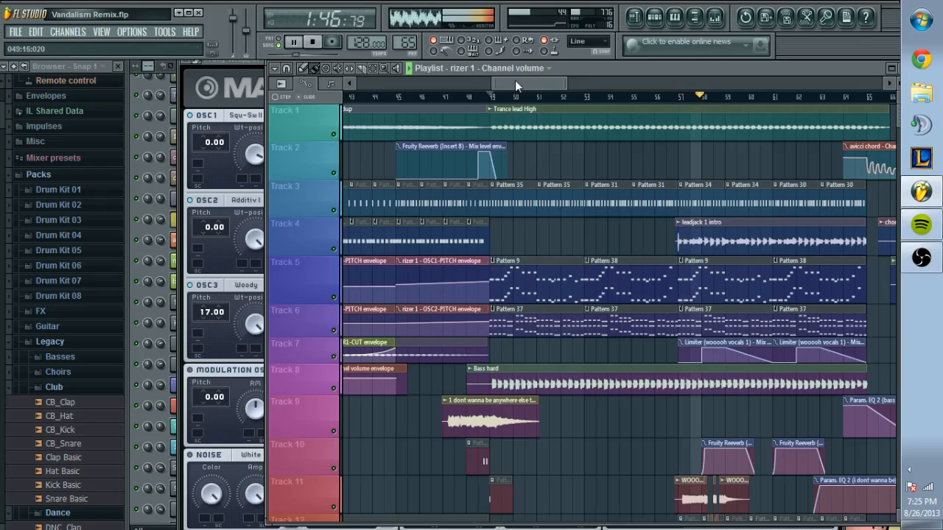
- Follow the playing song through the playlist up to about bar 67 and pause playback there
left_click_drag(515, 81, 549, 79)
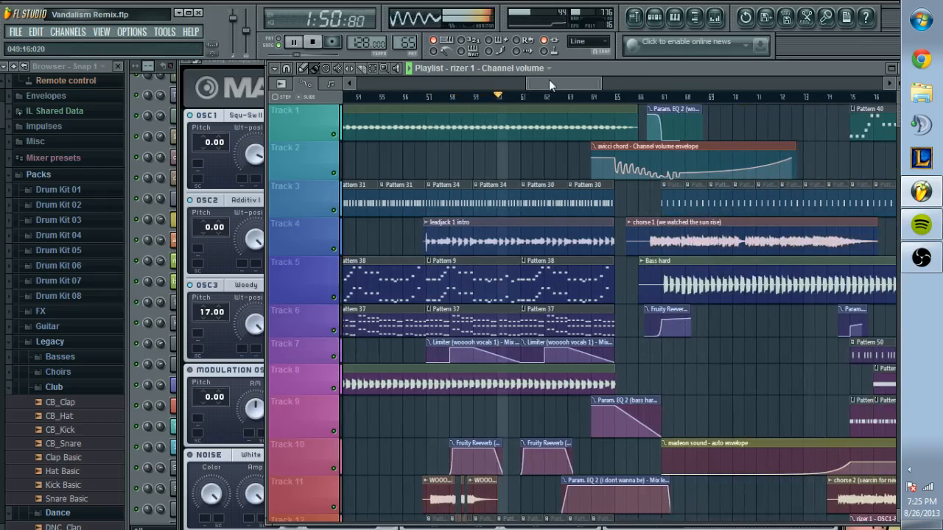
left_click_drag(549, 80, 578, 83)
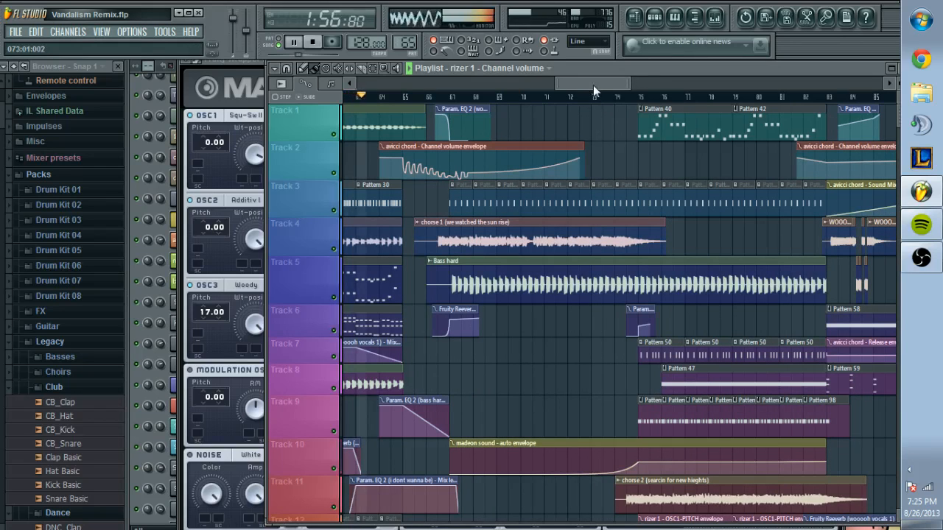
left_click(411, 69)
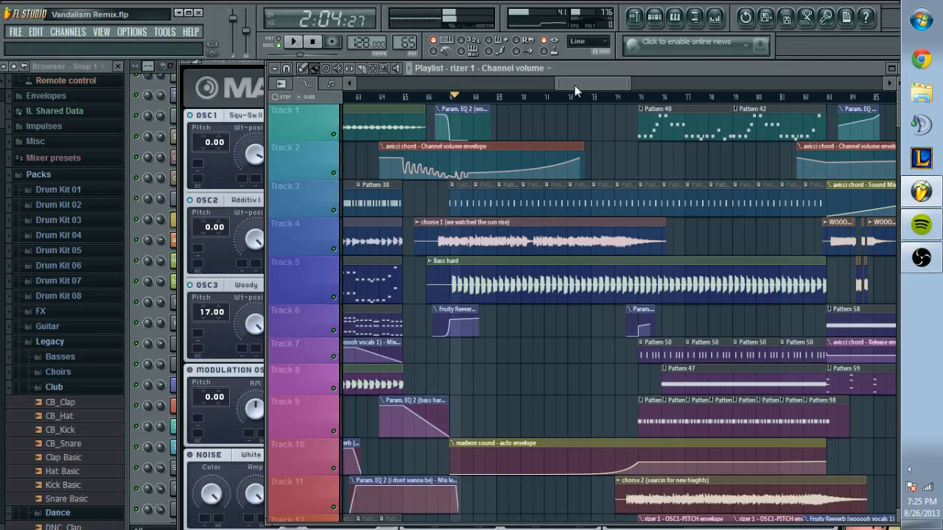
- Return the playlist view to the song's beginning and place the playback position at bar 5
left_click_drag(594, 82, 305, 69)
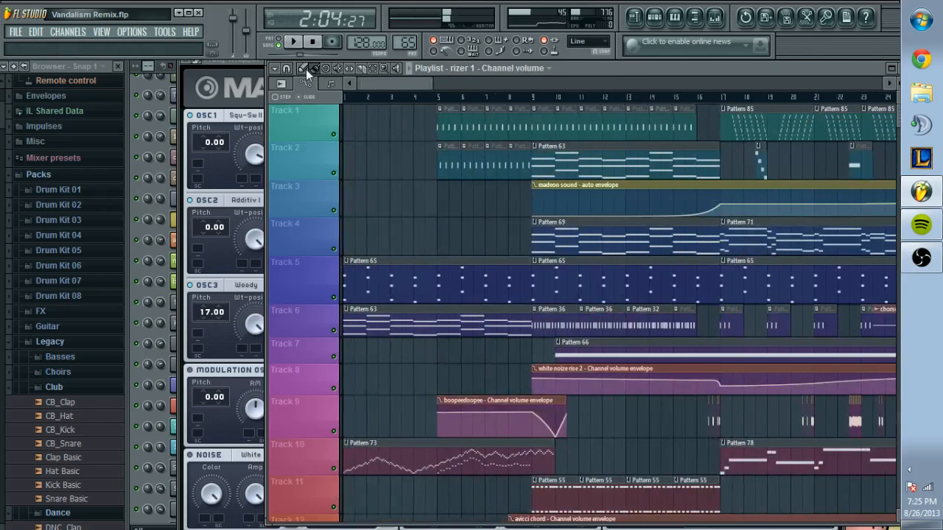
left_click(339, 96)
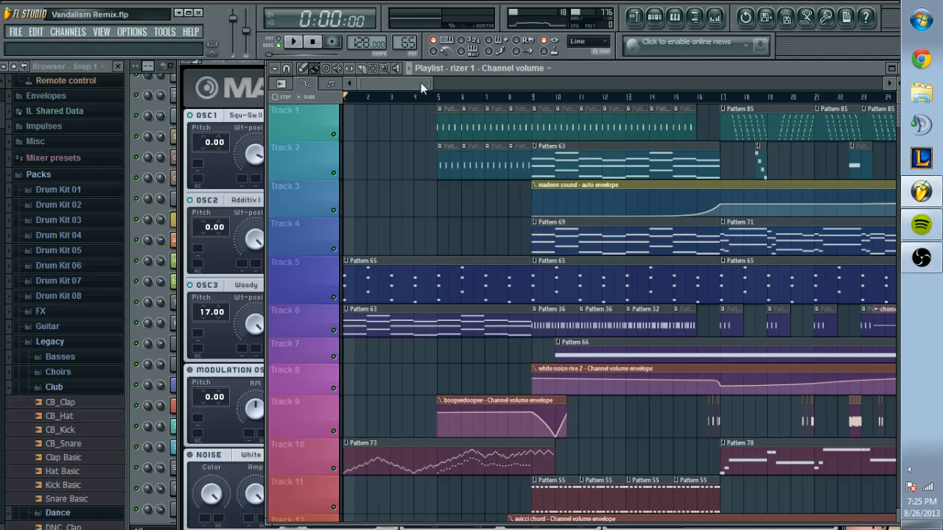
left_click(440, 101)
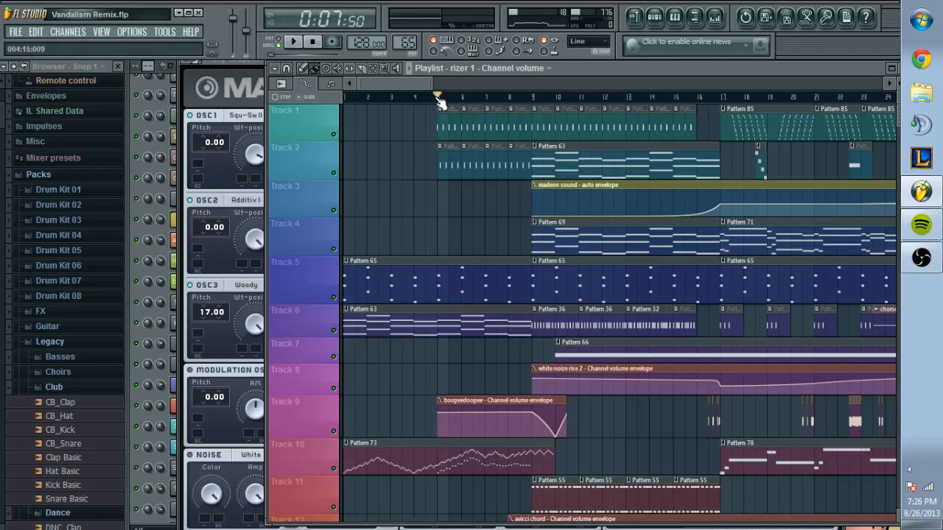
left_click(928, 259)
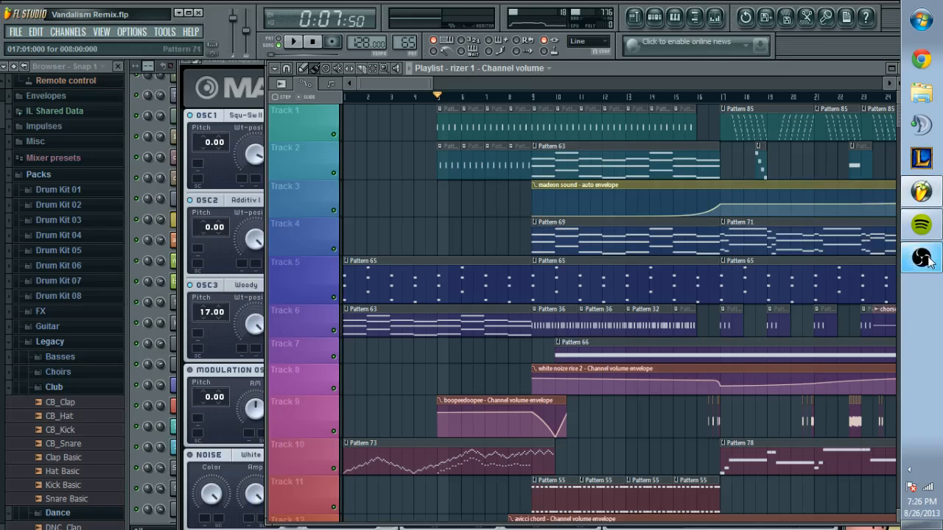